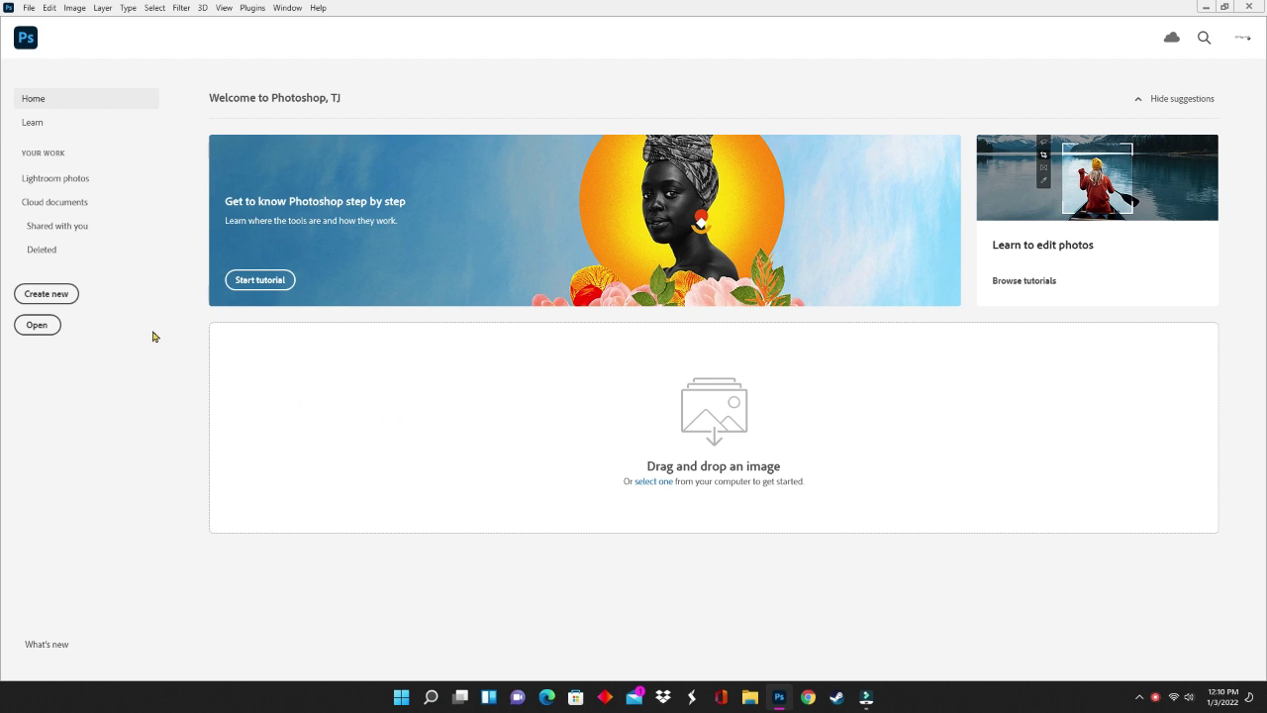
# - Create a new document 2.25 inches wide by 1.25 inches high at 300 ppi
pyautogui.click(43, 300)
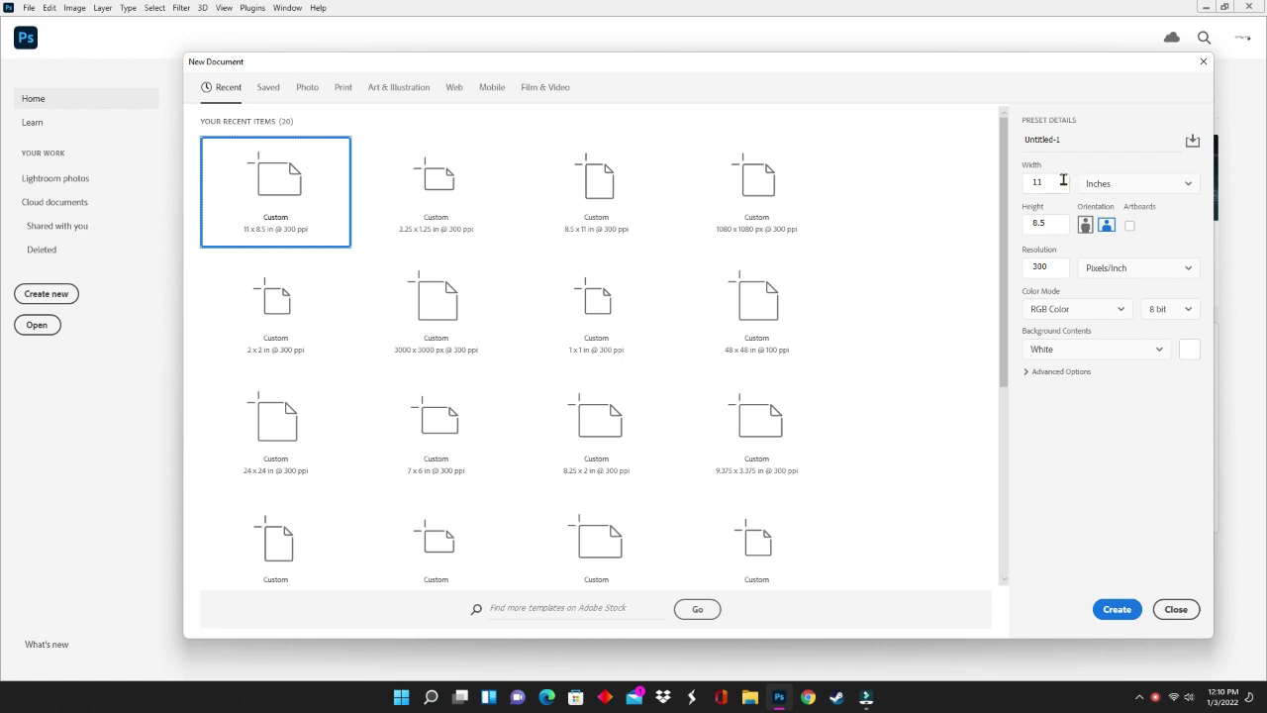
pyautogui.click(1063, 179)
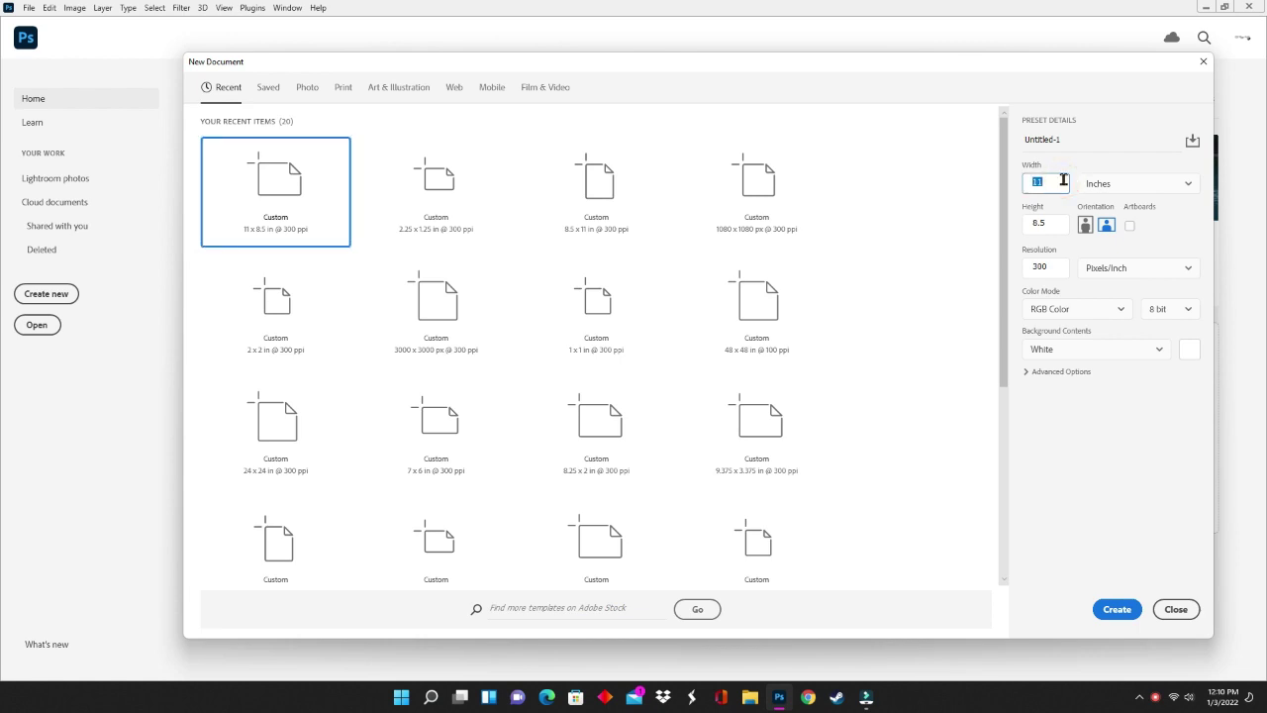
pyautogui.write('2.25')
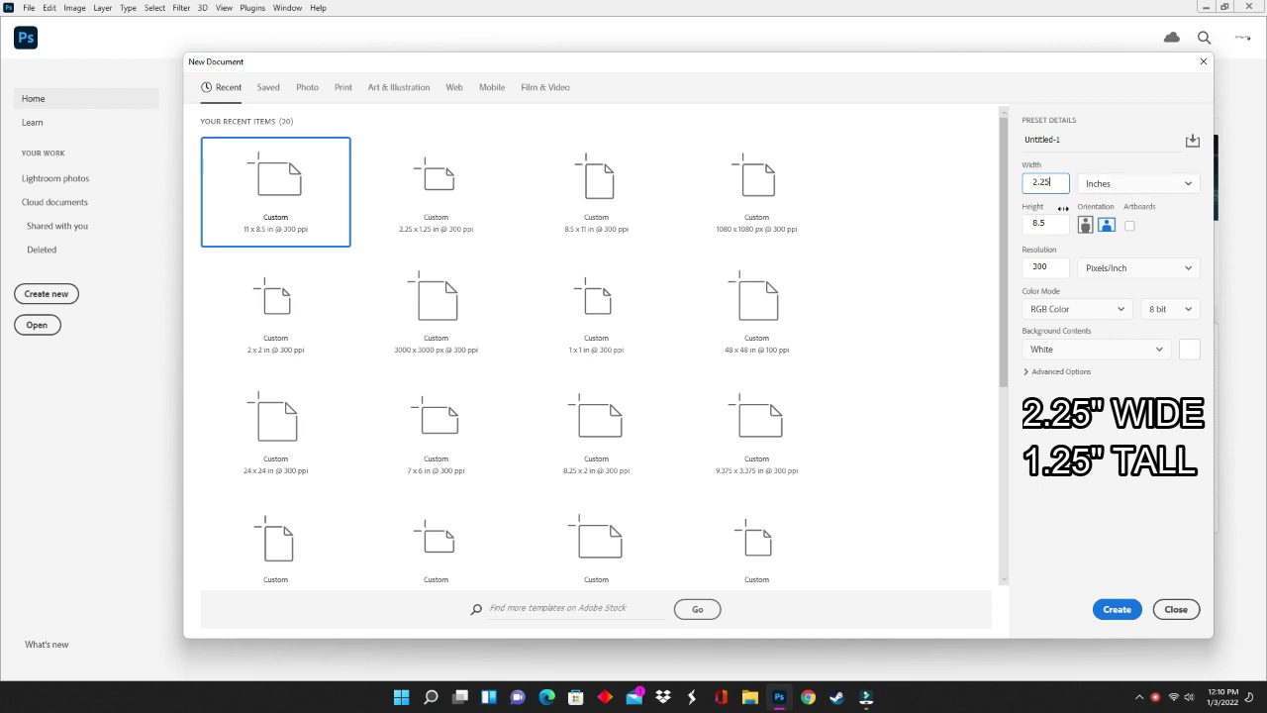
pyautogui.click(1042, 223)
pyautogui.write('1.25')
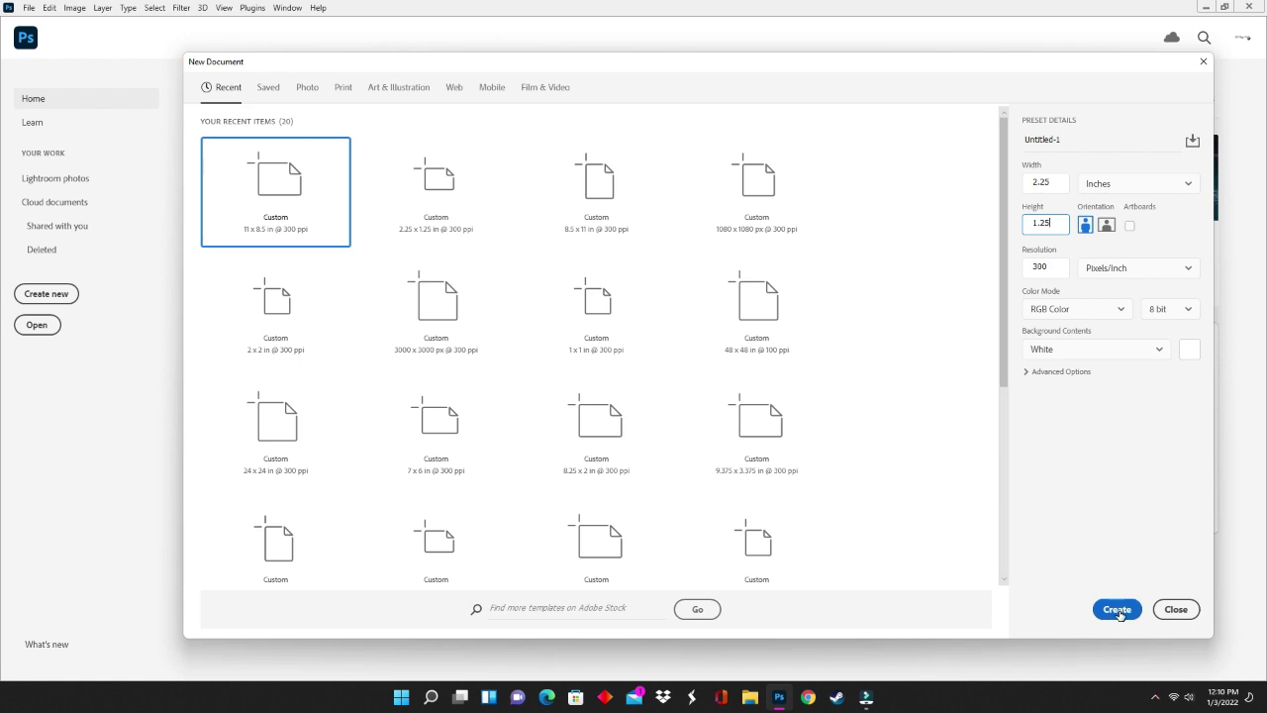
pyautogui.click(1116, 609)
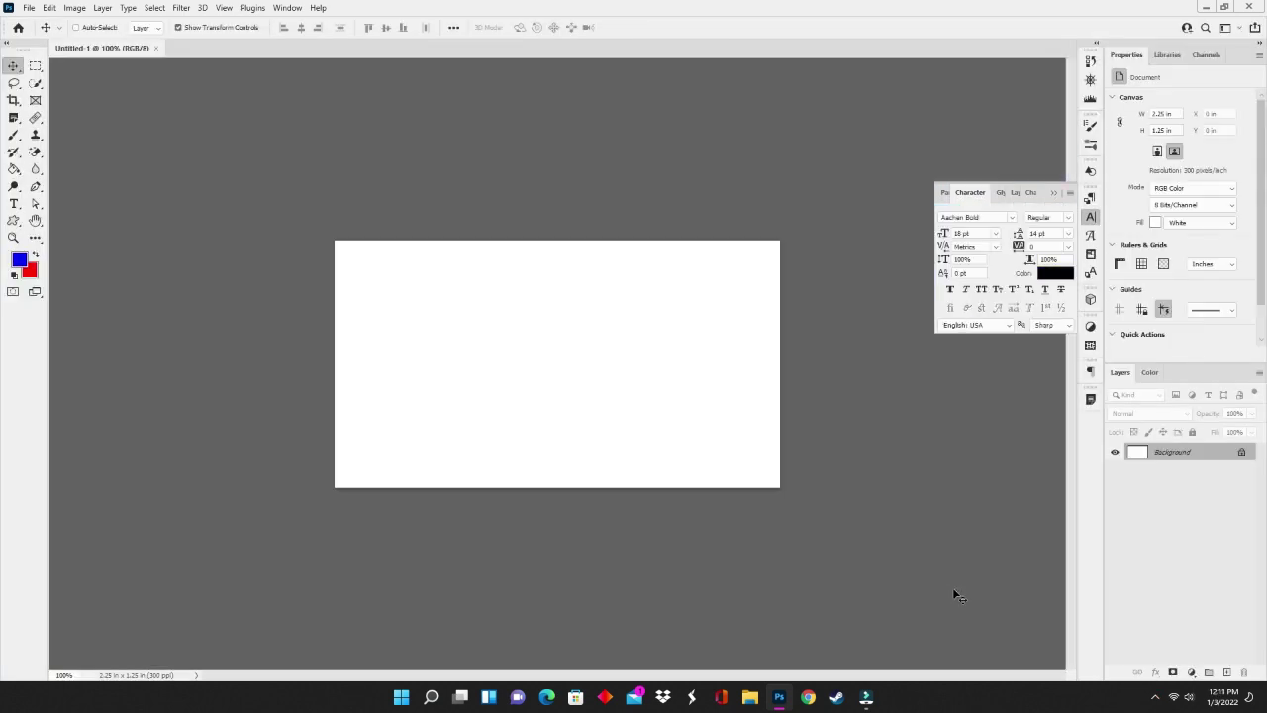
# - Close the Character panel, then switch to and reset the Essentials workspace
pyautogui.click(1052, 195)
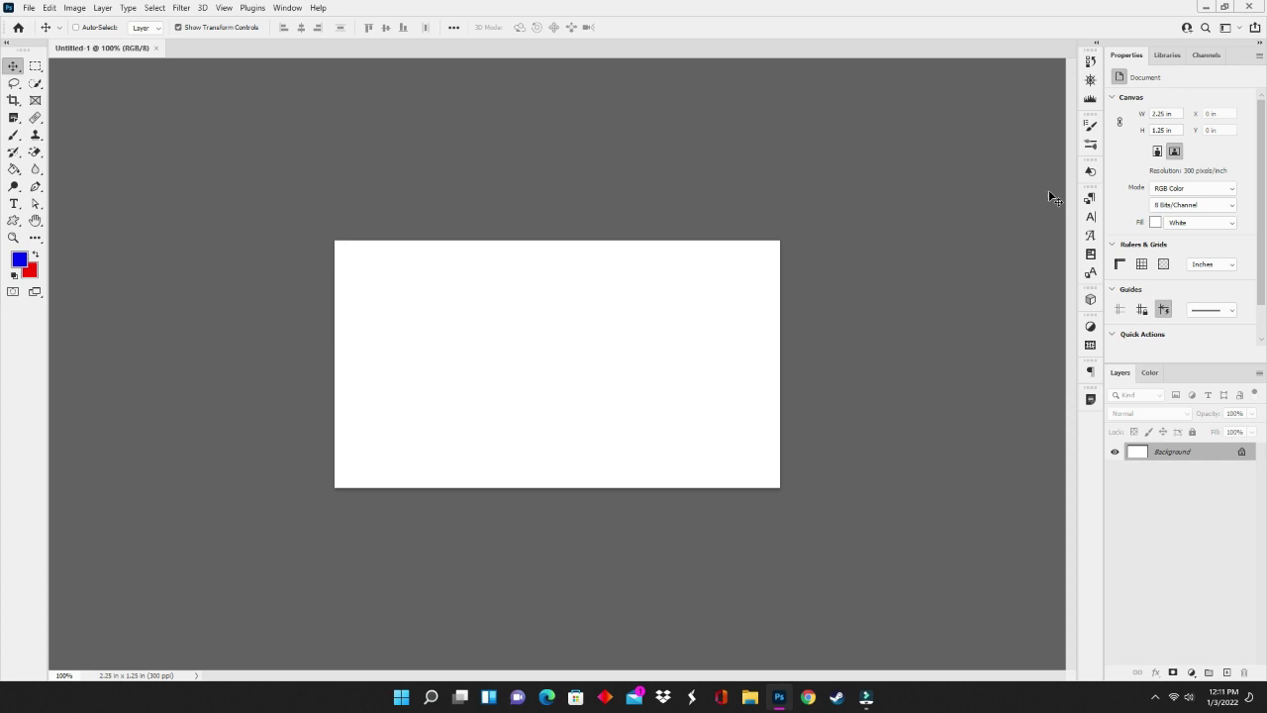
pyautogui.click(287, 7)
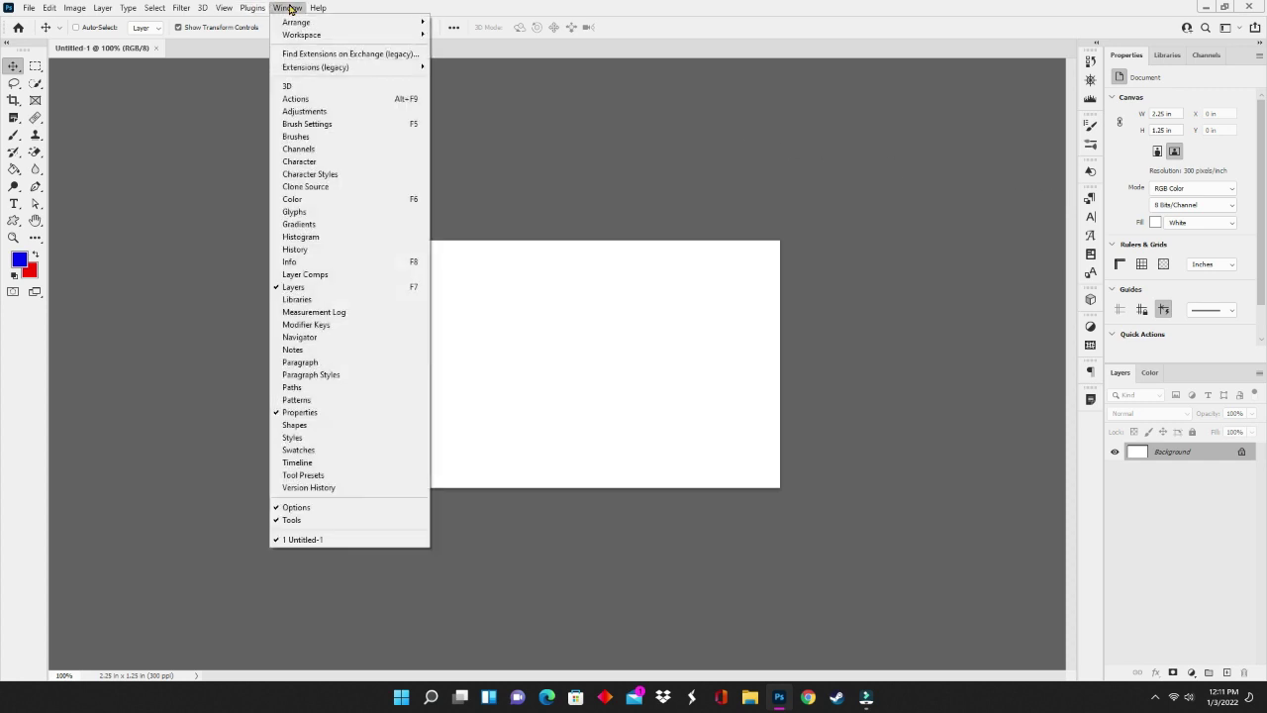
pyautogui.moveTo(294, 37)
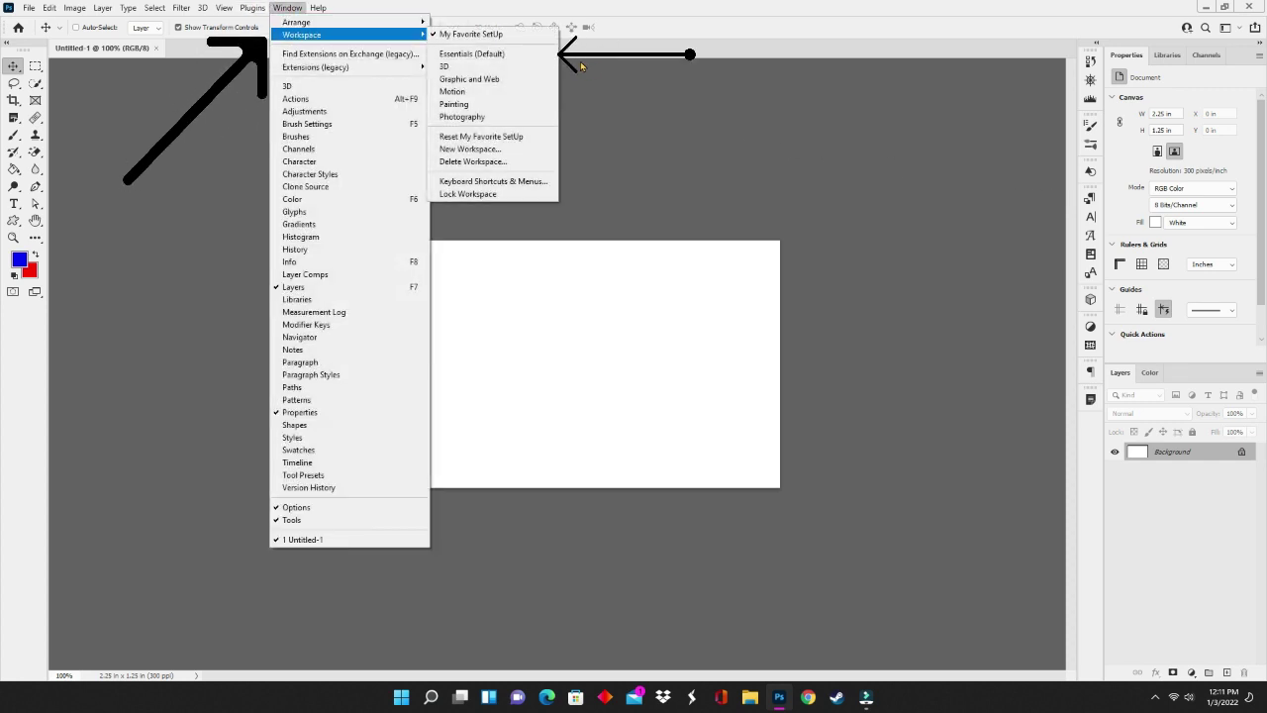
pyautogui.click(541, 56)
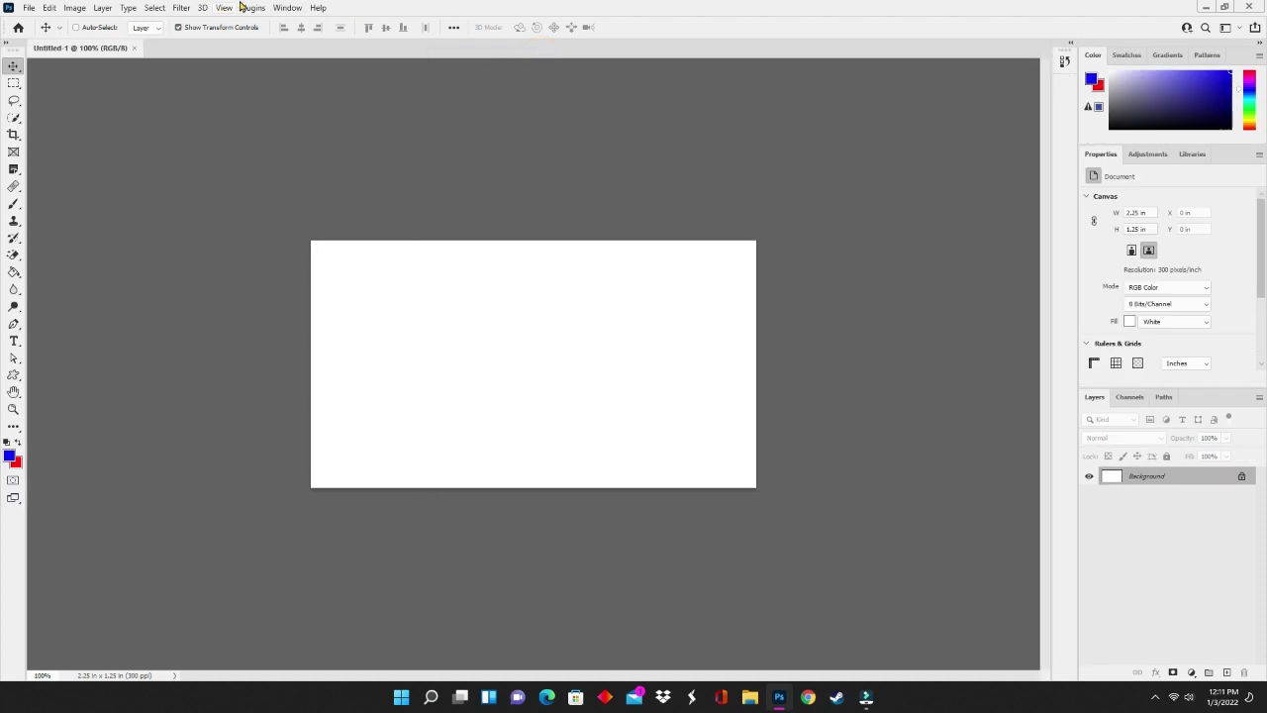
pyautogui.click(285, 8)
pyautogui.moveTo(313, 38)
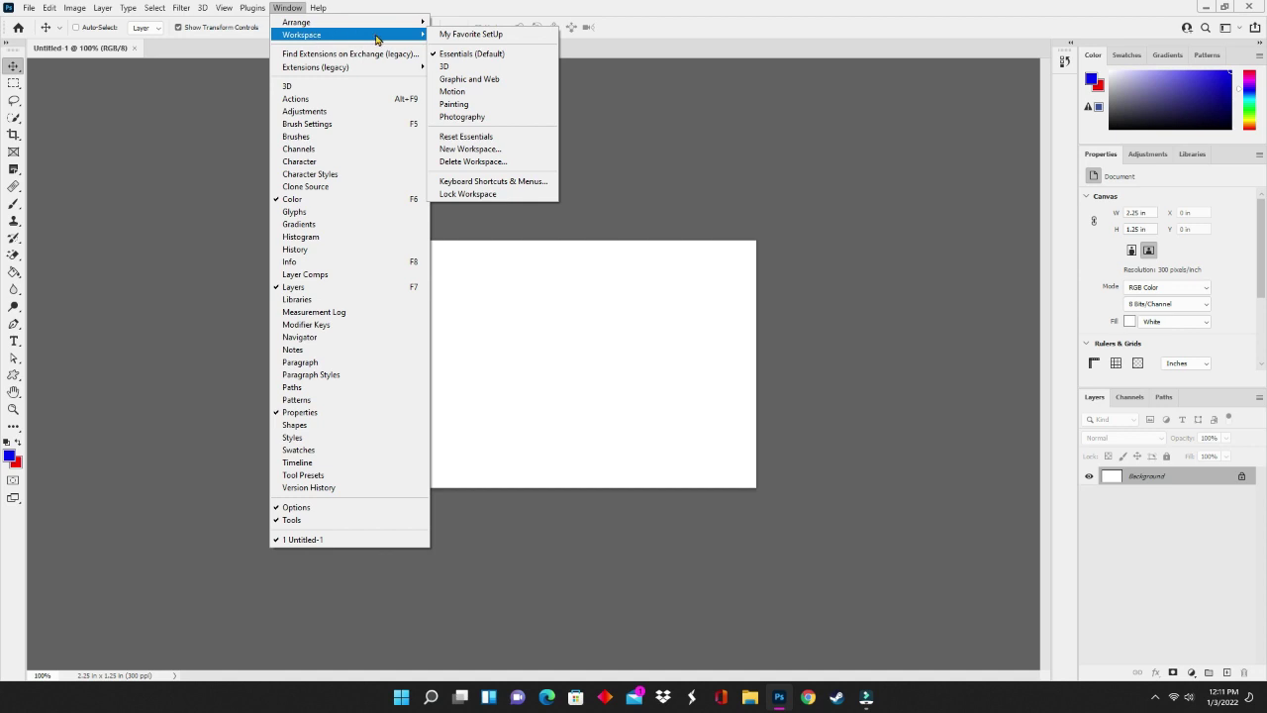
pyautogui.click(481, 136)
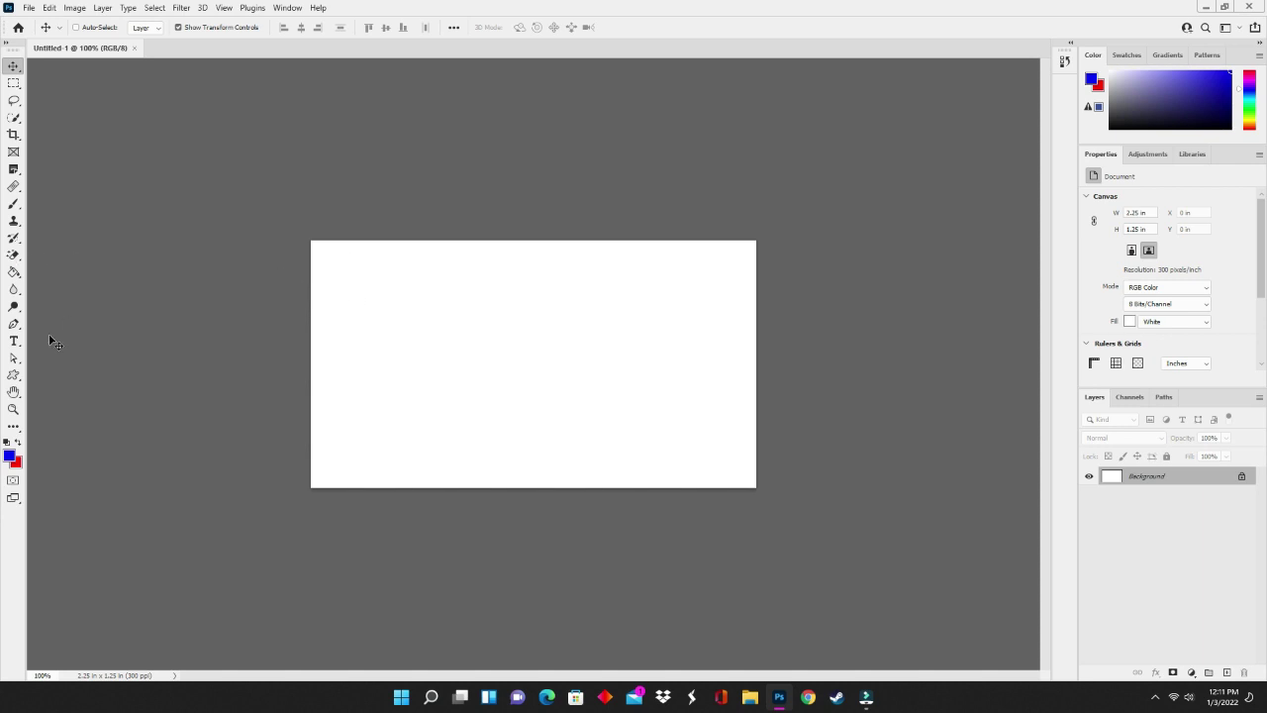
# - Place a new text layer near the label's middle and replace its placeholder with FRAGILE
pyautogui.click(14, 340)
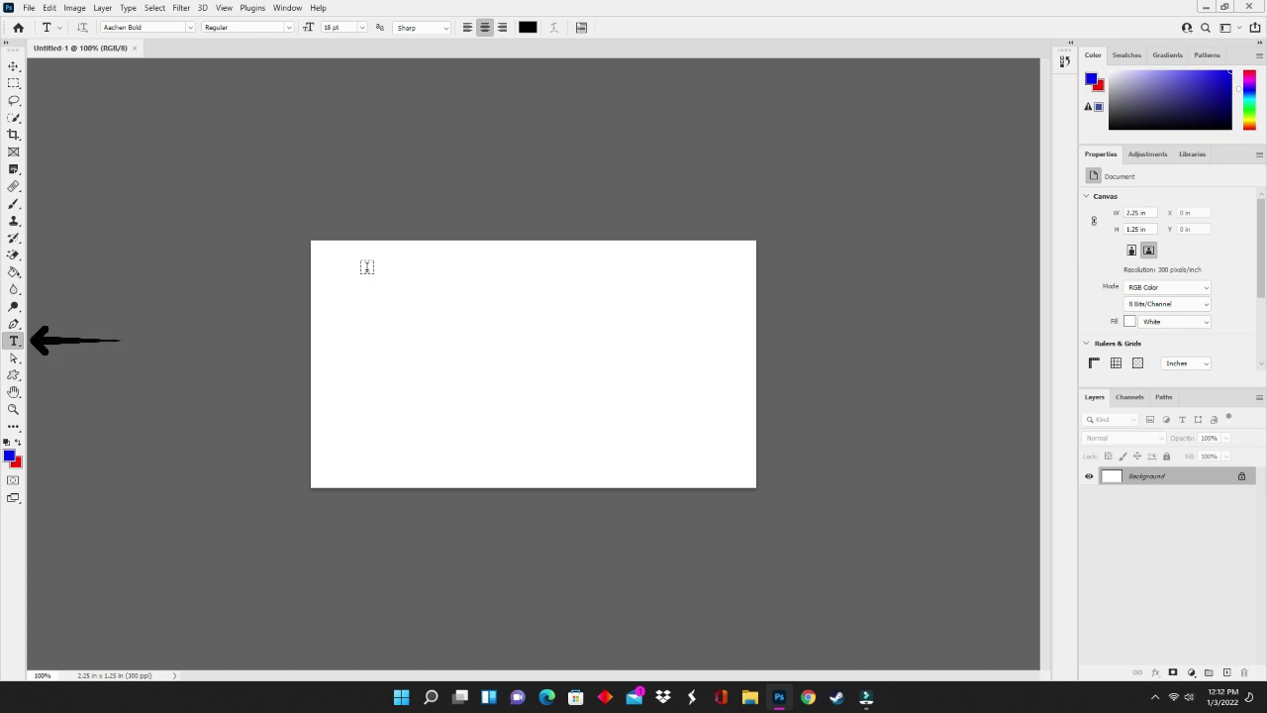
pyautogui.click(350, 370)
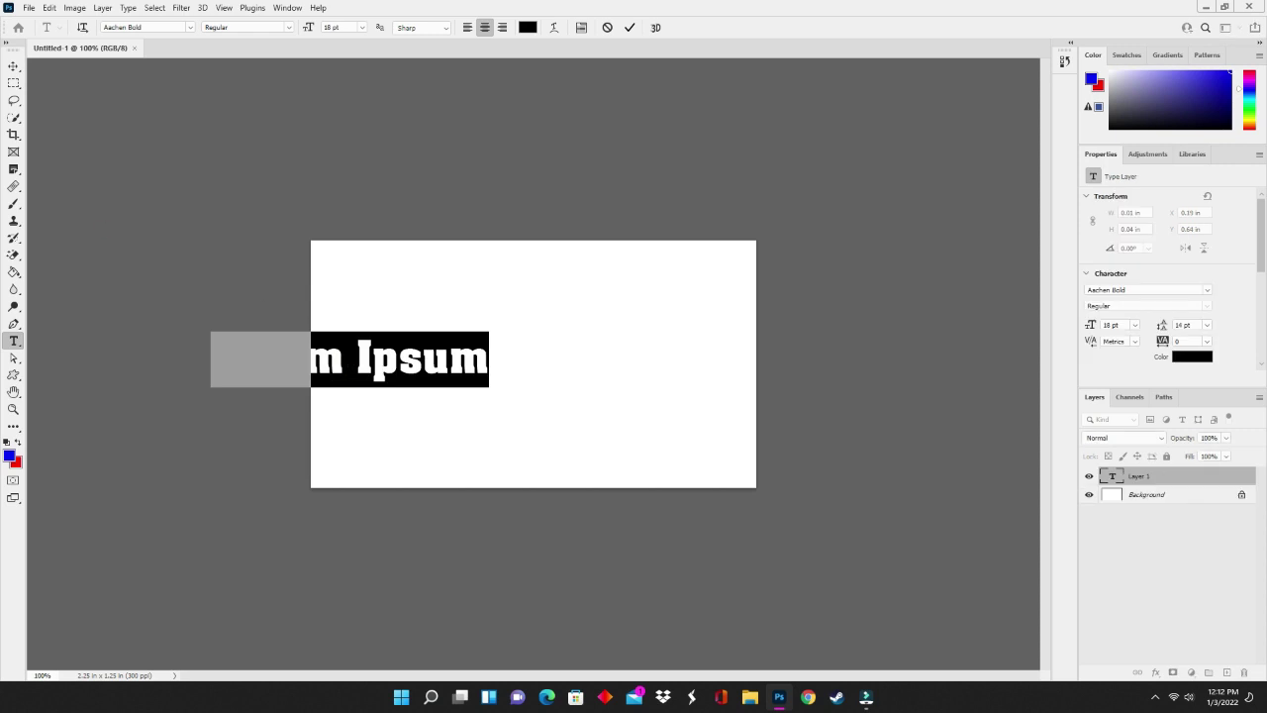
pyautogui.click(14, 67)
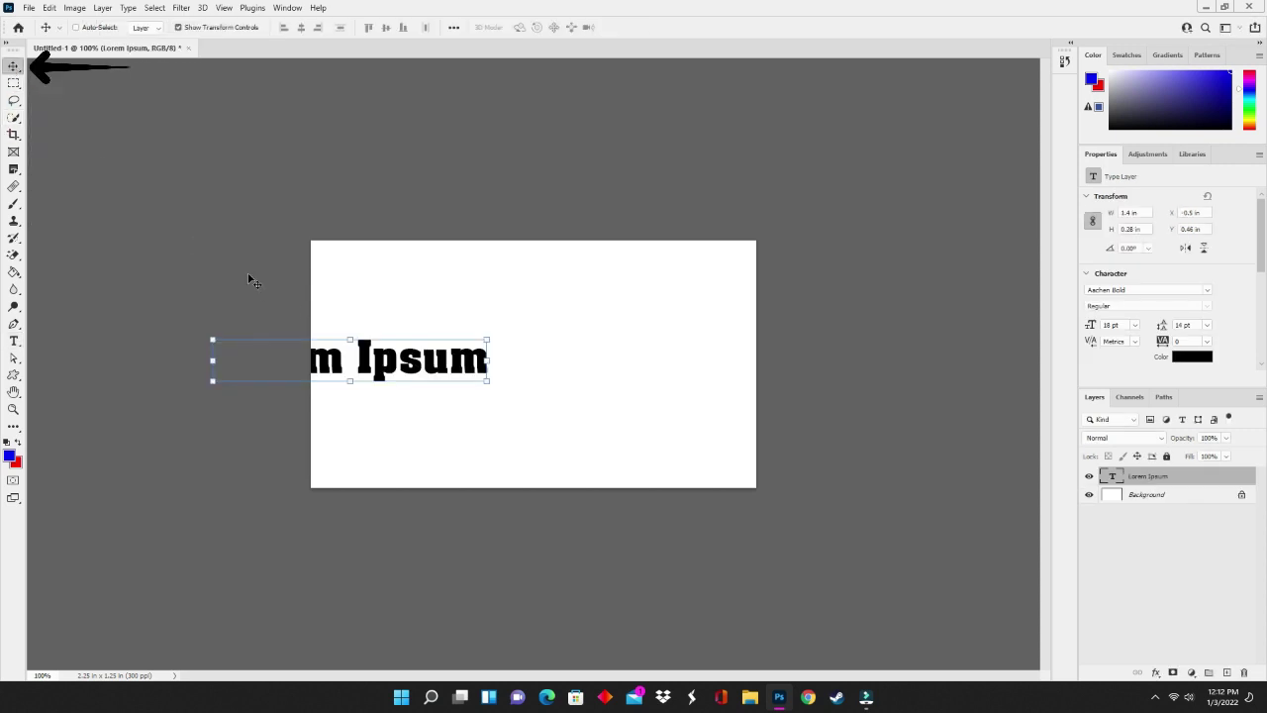
pyautogui.moveTo(407, 363); pyautogui.dragTo(620, 372)
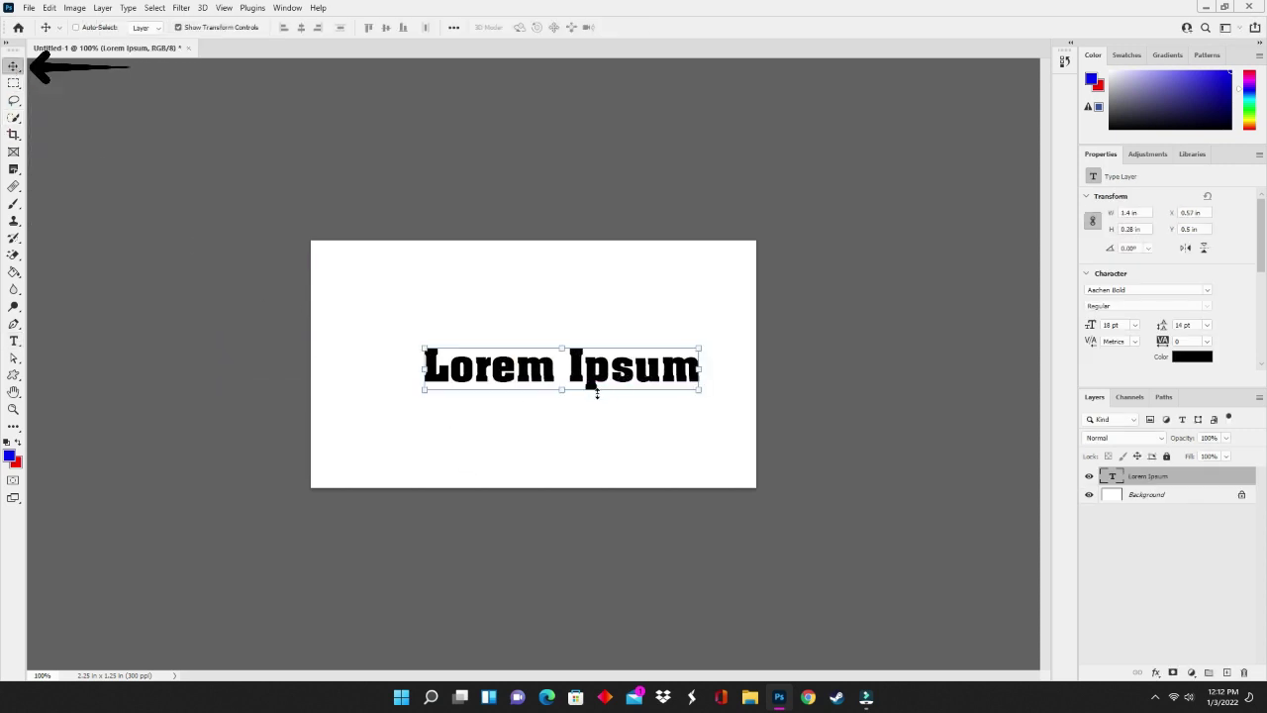
pyautogui.hotkey('ctrl', '0')
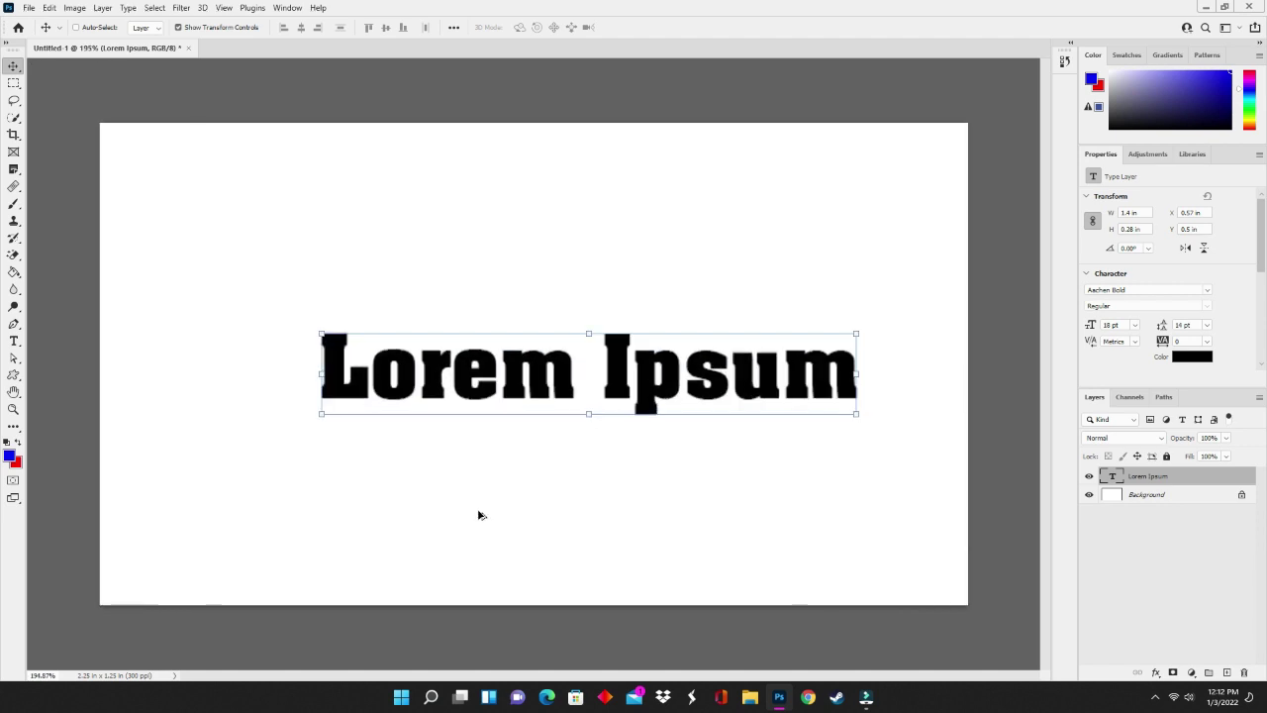
pyautogui.moveTo(608, 368); pyautogui.dragTo(540, 335)
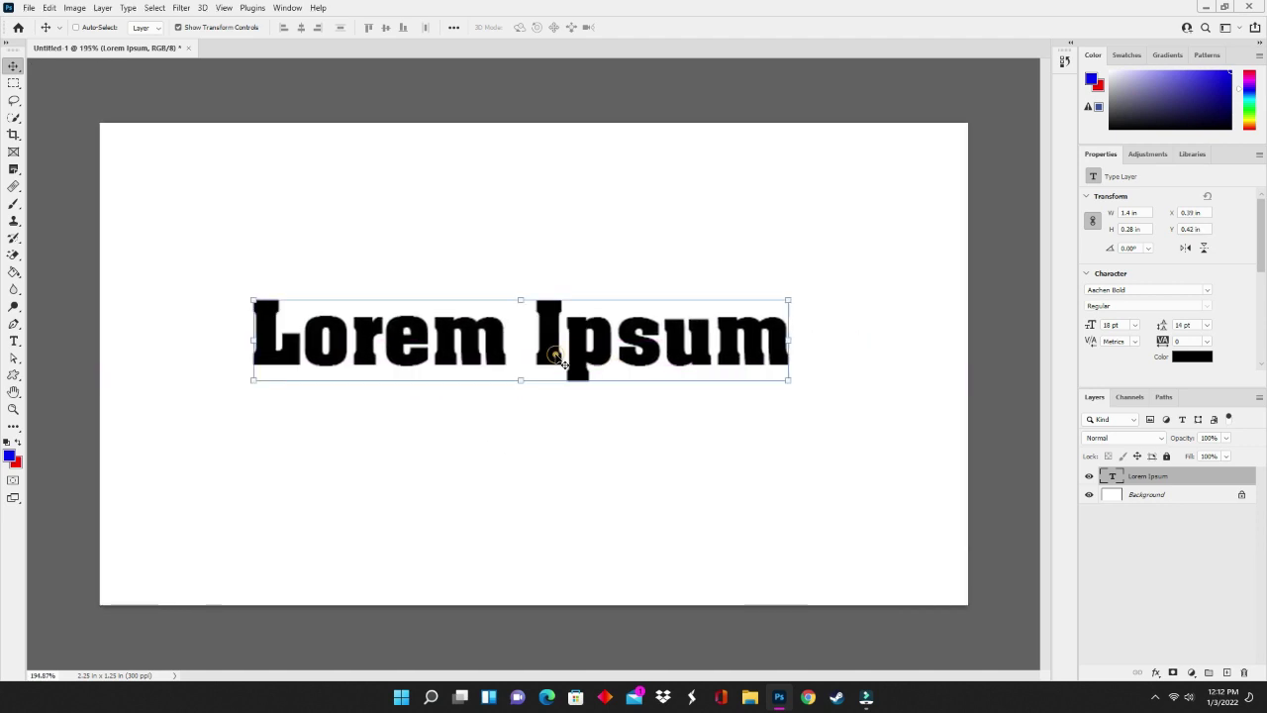
pyautogui.doubleClick(555, 354)
pyautogui.write('FRAGILE')
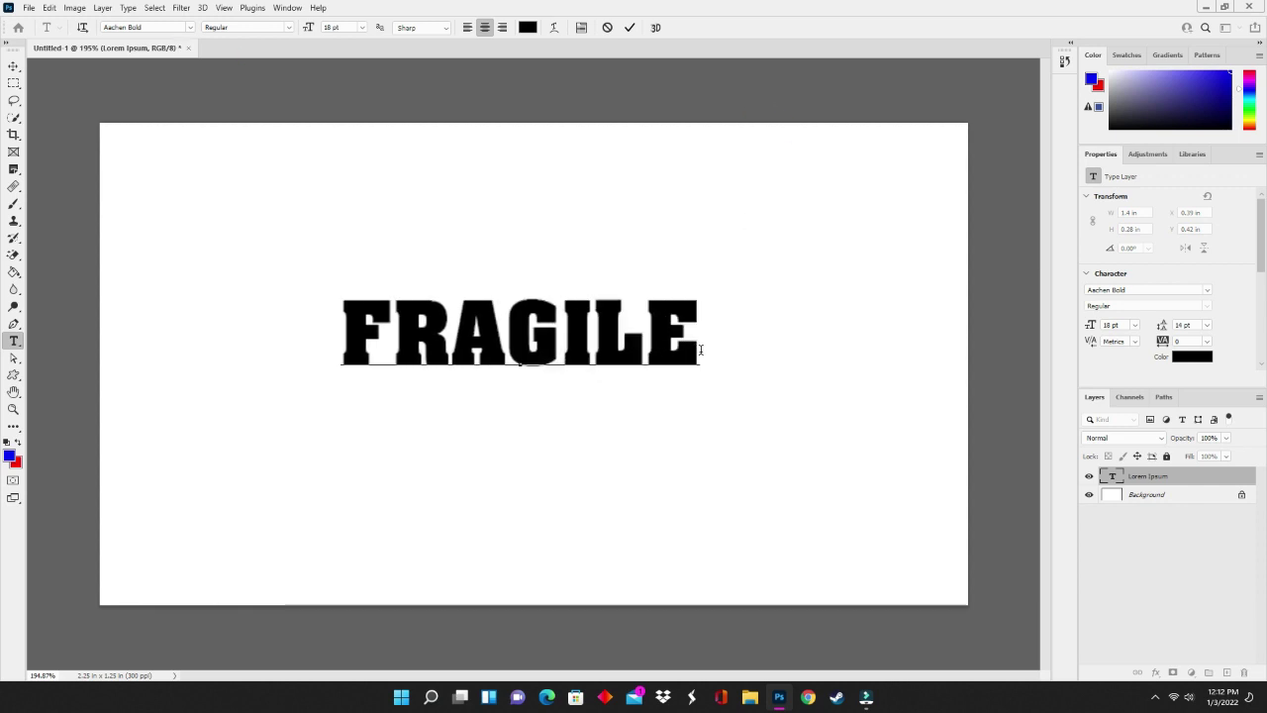
pyautogui.hotkey('shift', 'Left')
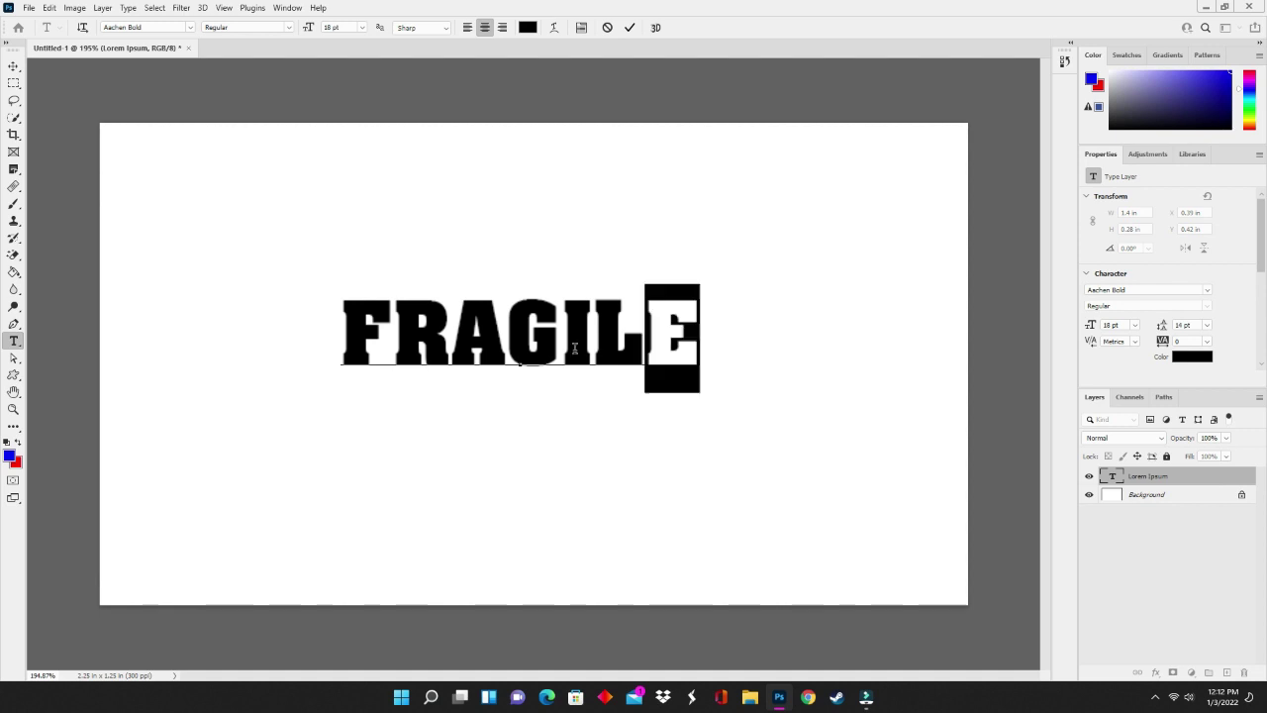
# - Select the word FRAGILE and change its font to Bebas Neue
pyautogui.hotkey('shift', 'Left')
pyautogui.hotkey('shift', 'Left')
pyautogui.hotkey('shift', 'Left')
pyautogui.hotkey('shift', 'Left')
pyautogui.hotkey('shift', 'Left')
pyautogui.hotkey('shift', 'Left')
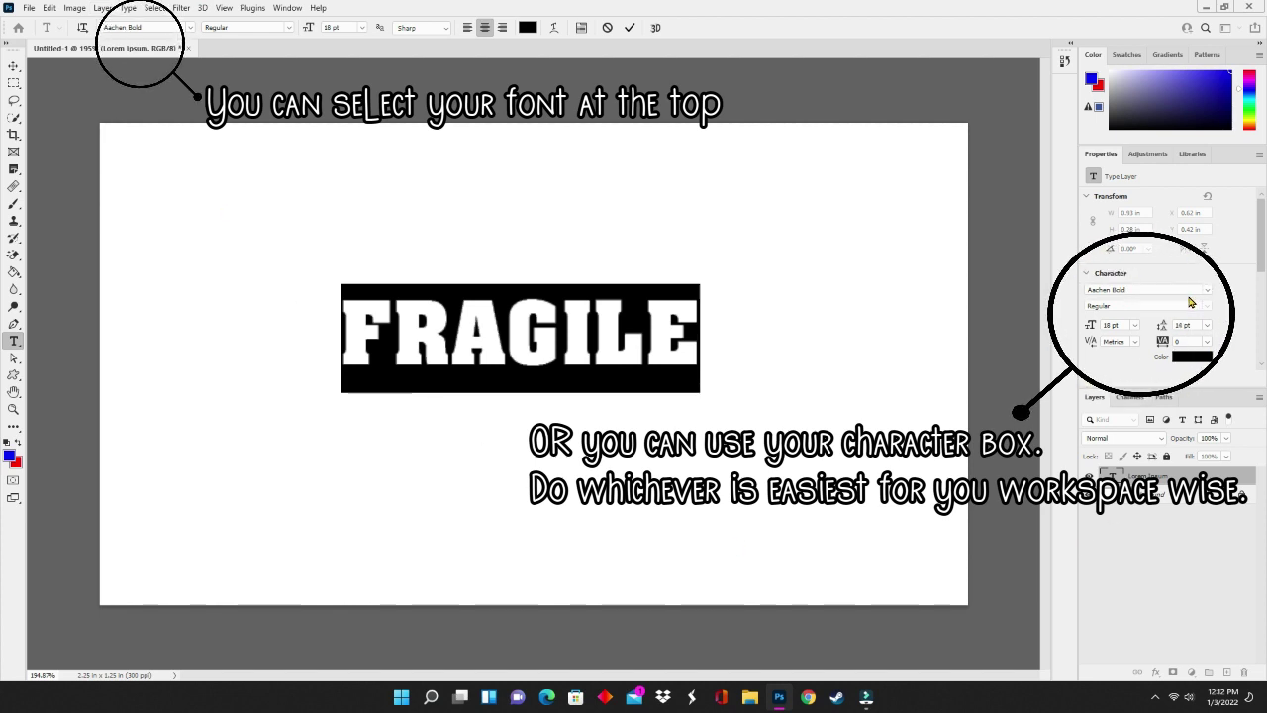
pyautogui.click(1208, 289)
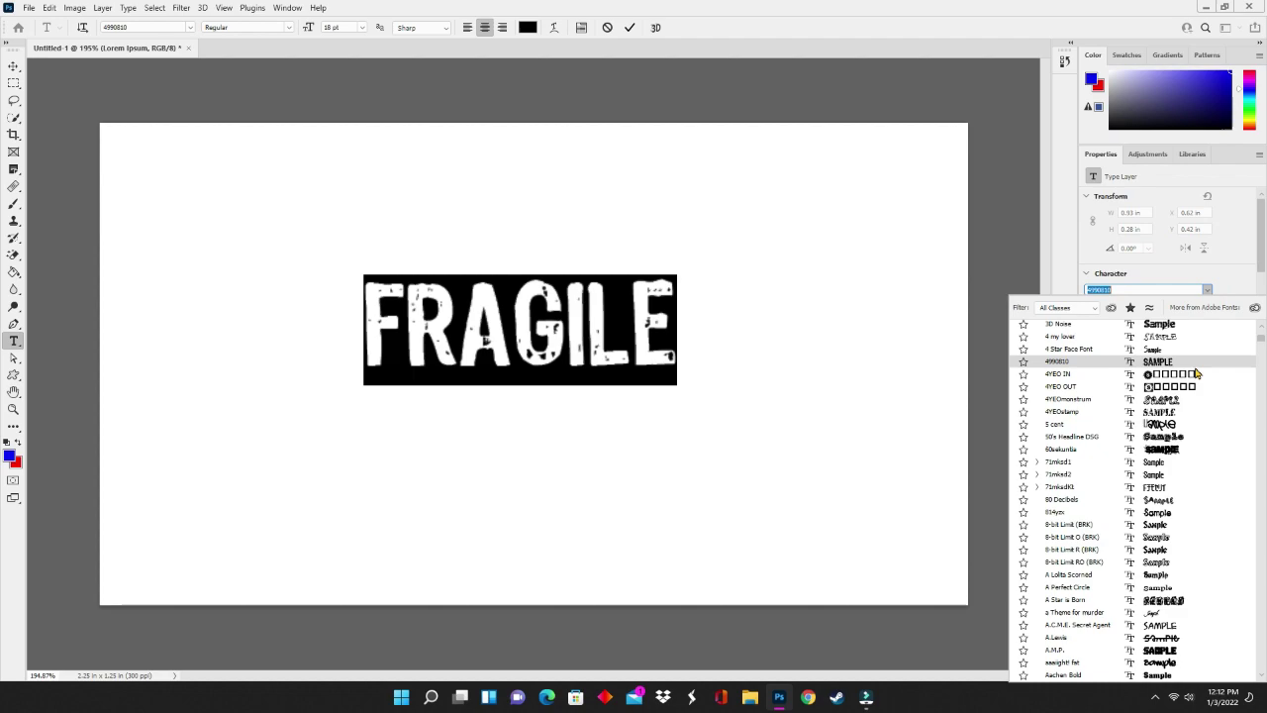
pyautogui.scroll(-20, 1138, 445)
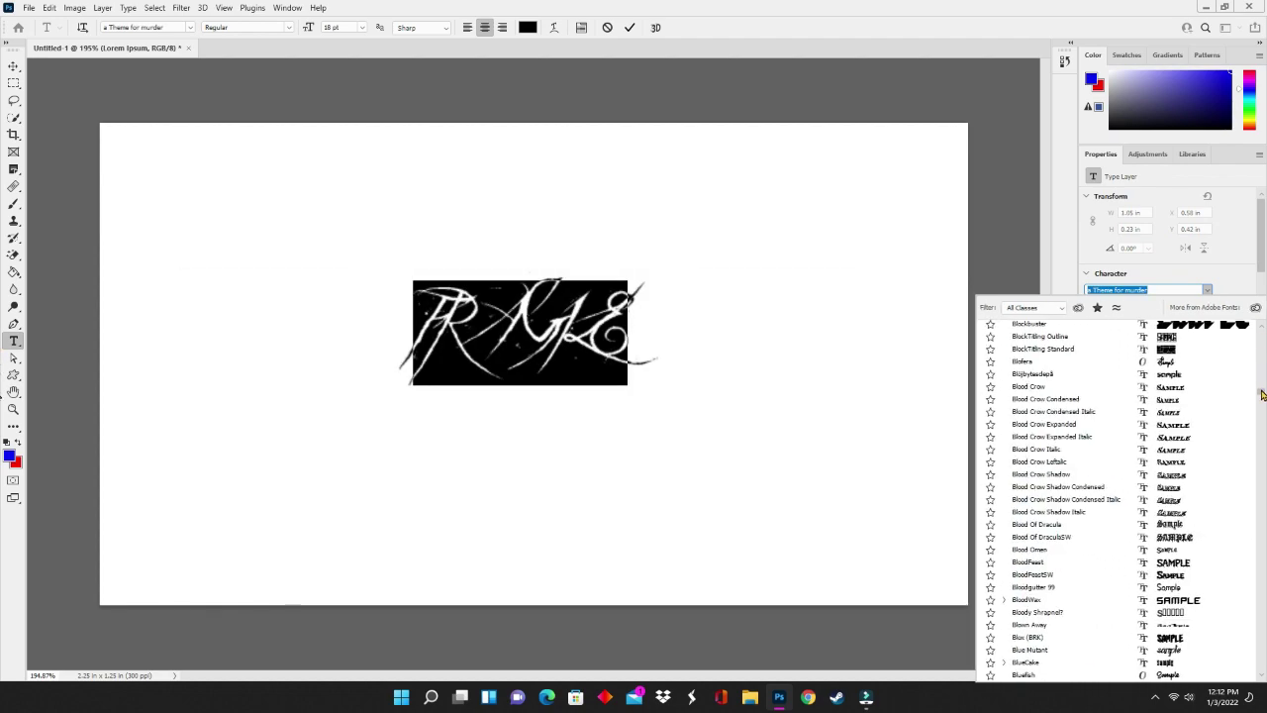
pyautogui.scroll(15, 1079, 435)
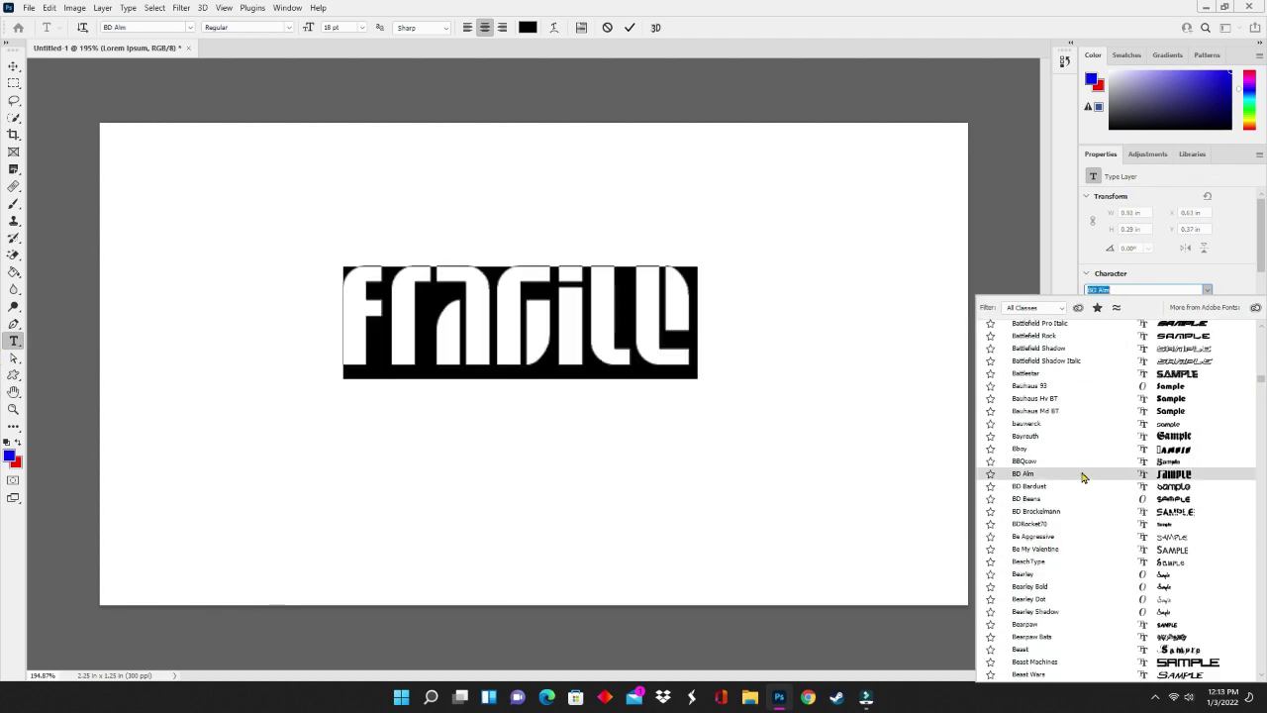
pyautogui.scroll(-12, 1079, 488)
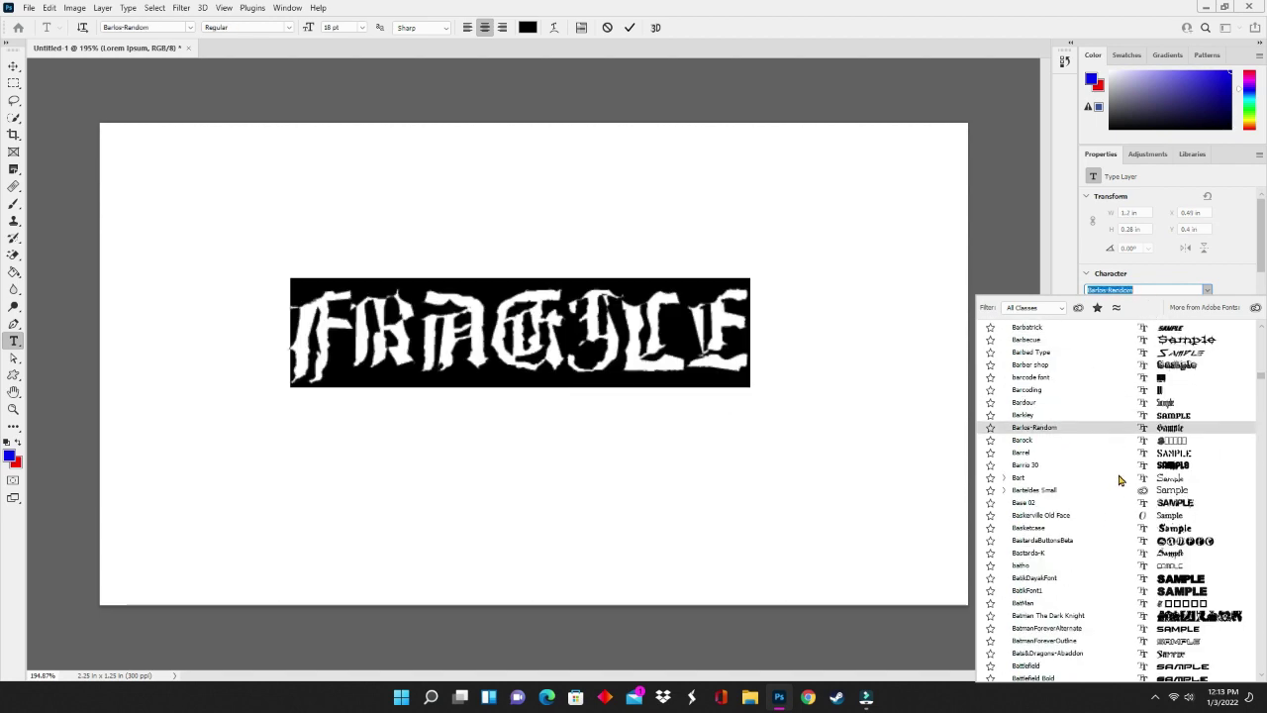
pyautogui.scroll(-6, 1177, 500)
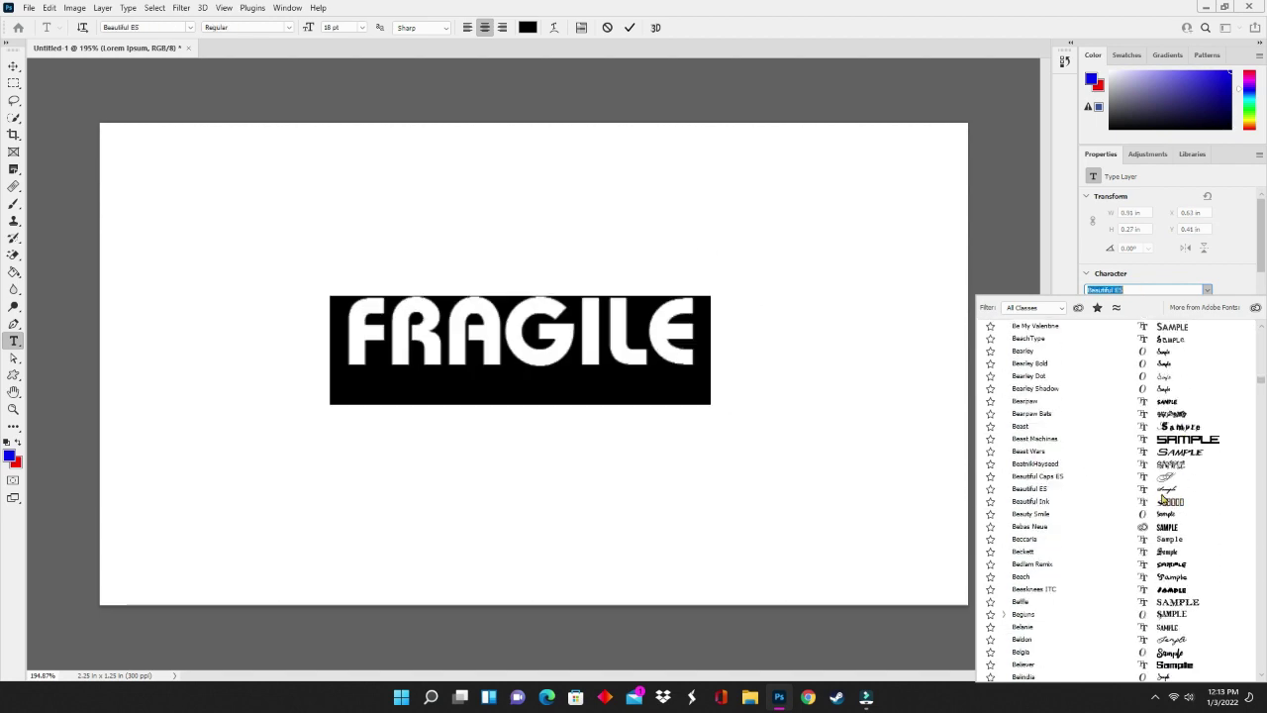
pyautogui.click(1125, 526)
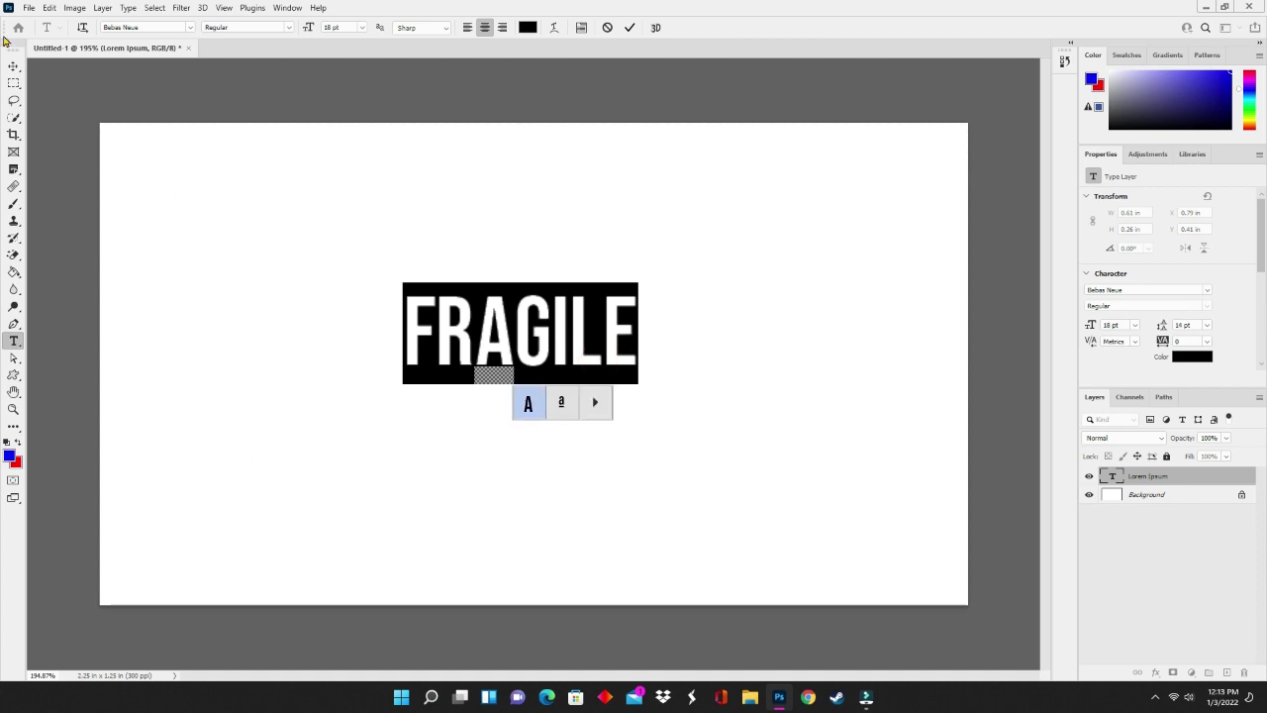
# - Scale FRAGILE up to 58 pt across the label, centred slightly below the middle
pyautogui.click(14, 67)
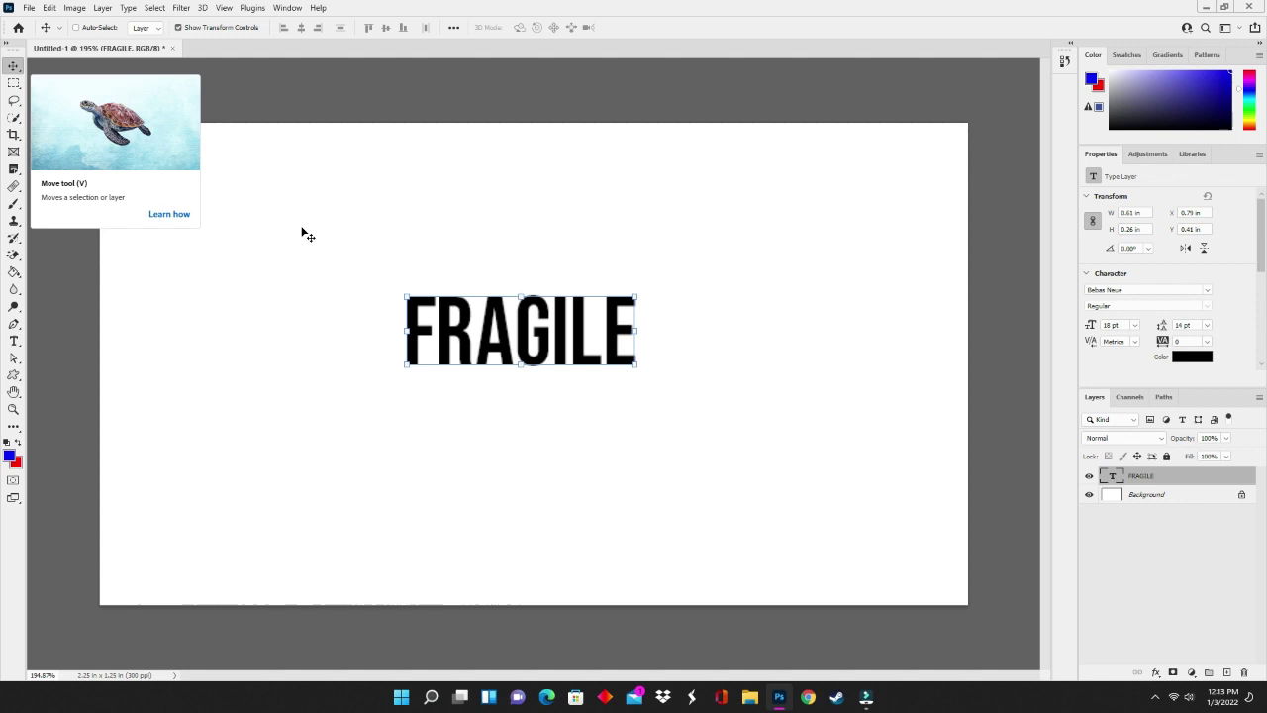
pyautogui.moveTo(458, 336); pyautogui.dragTo(201, 354)
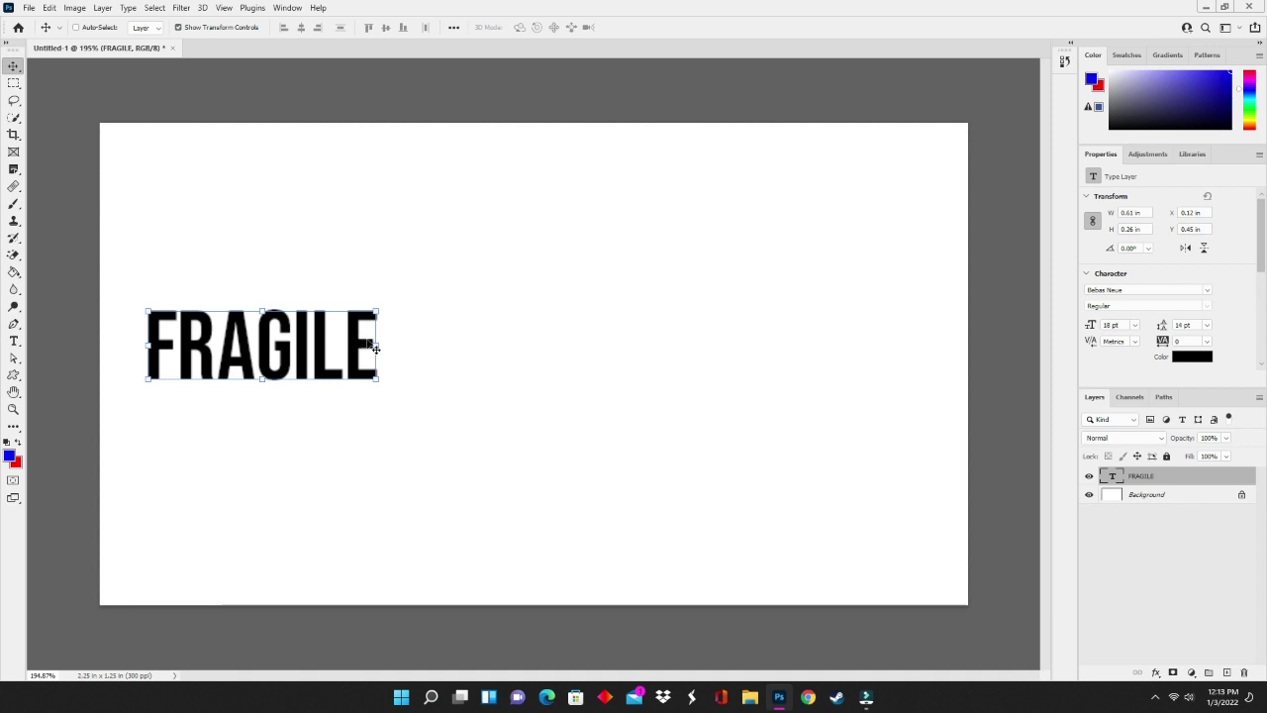
pyautogui.moveTo(377, 343); pyautogui.dragTo(780, 363)
pyautogui.moveTo(650, 365); pyautogui.dragTo(729, 379)
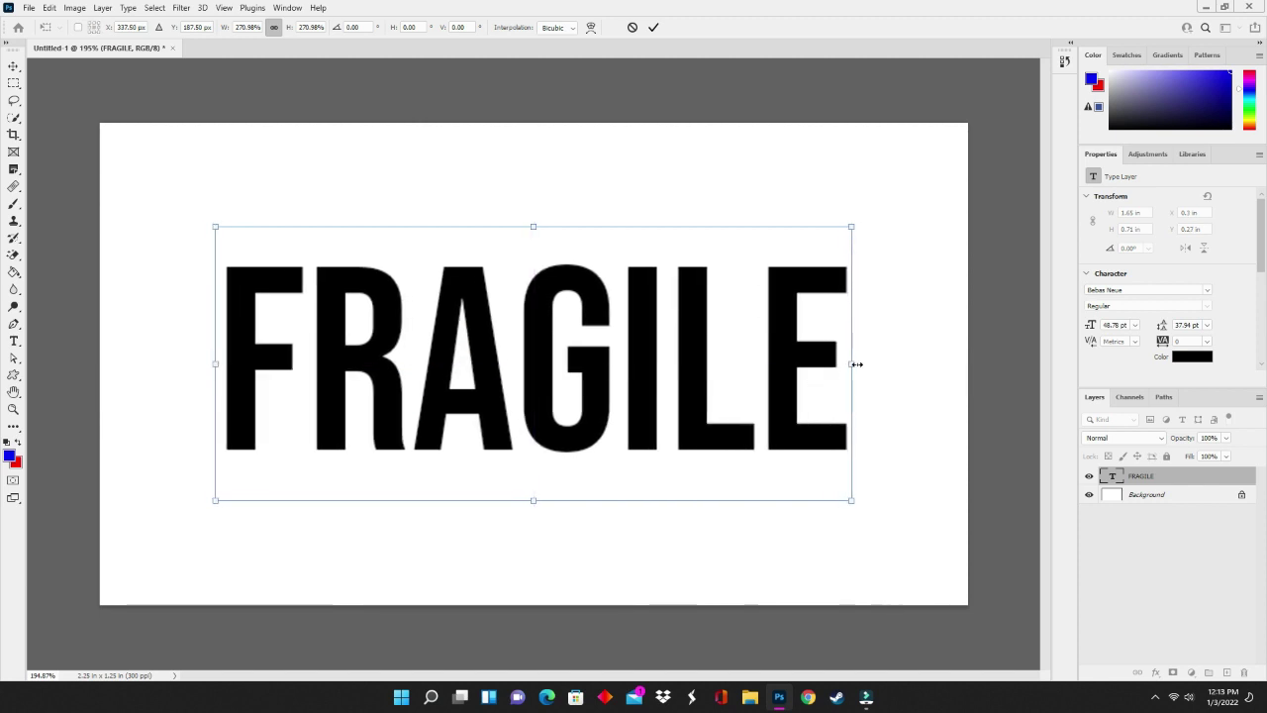
pyautogui.moveTo(853, 364); pyautogui.dragTo(904, 363)
pyautogui.moveTo(721, 372); pyautogui.dragTo(690, 374)
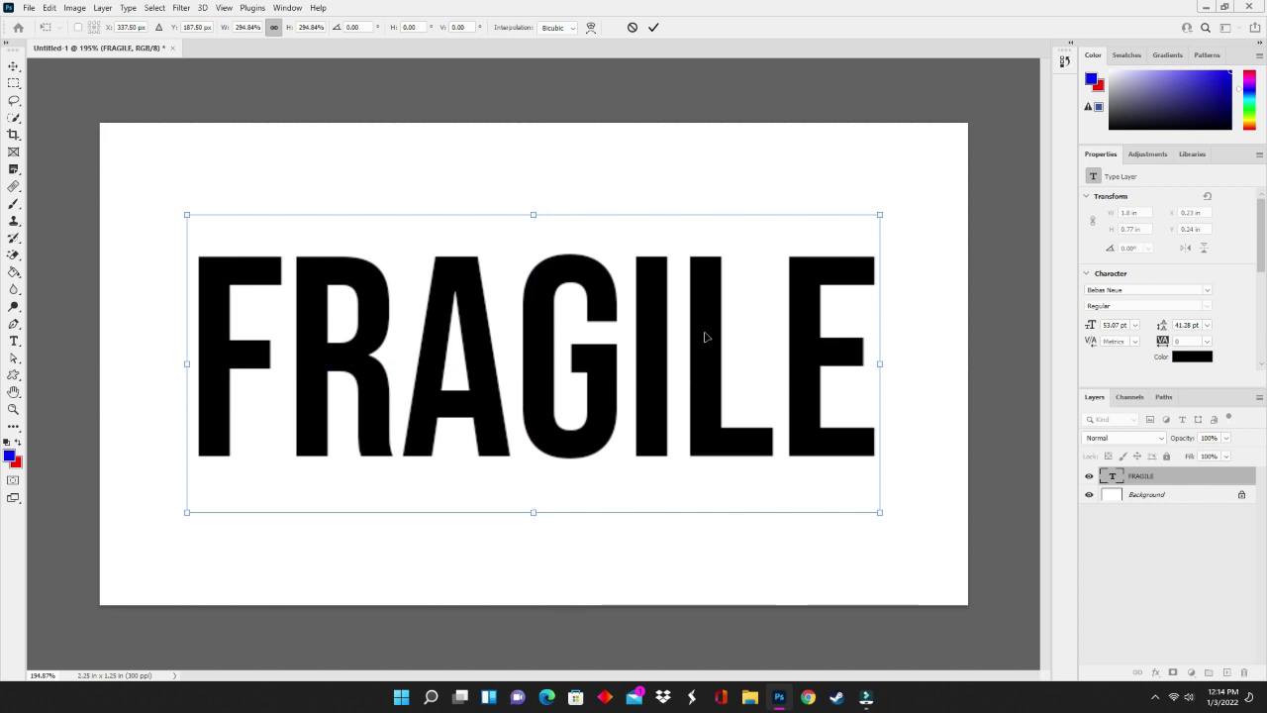
pyautogui.click(706, 334)
pyautogui.moveTo(1090, 327); pyautogui.dragTo(1093, 326)
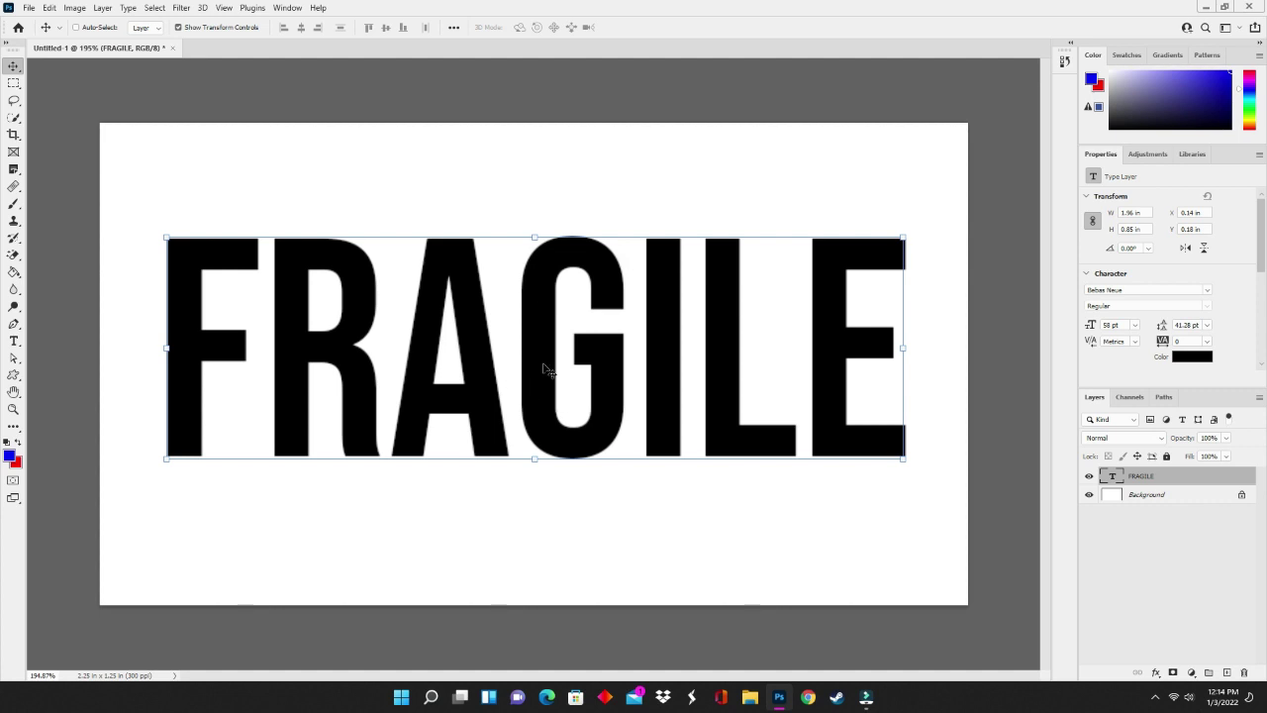
pyautogui.moveTo(537, 399); pyautogui.dragTo(538, 446)
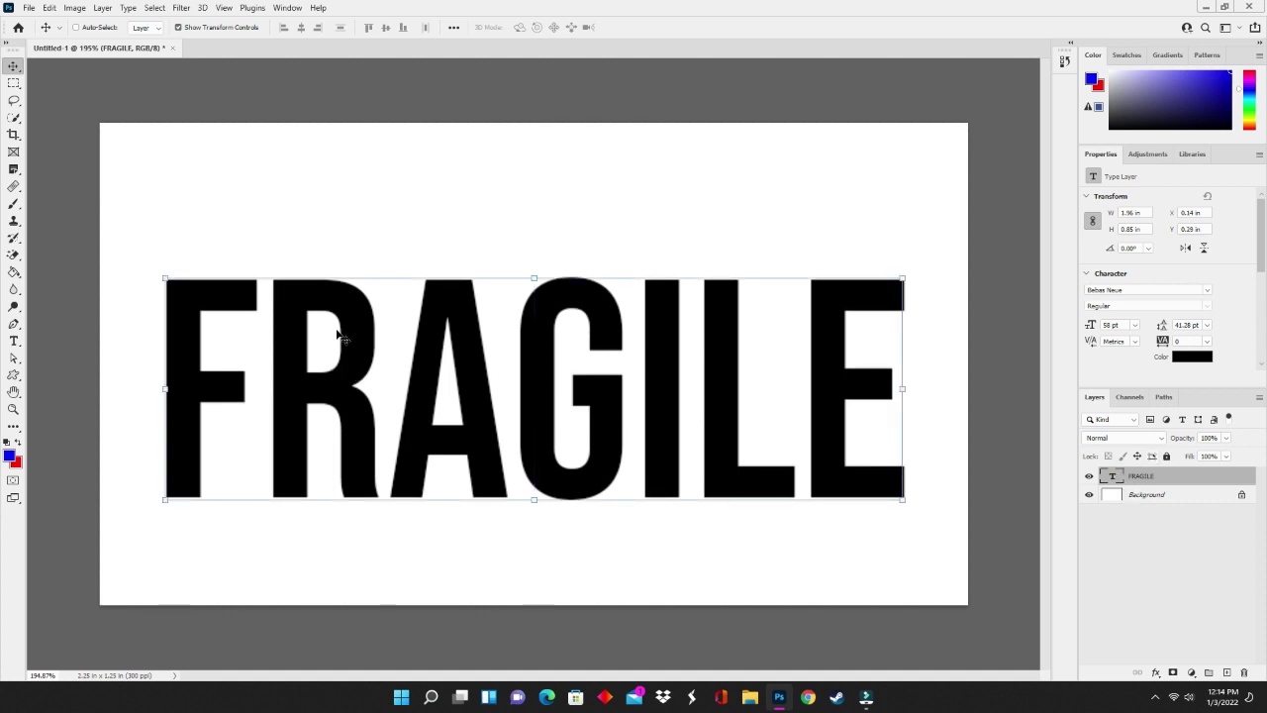
# - Add a new text layer above FRAGILE reading PLEASE HANDLE WITH LOVE
pyautogui.click(14, 343)
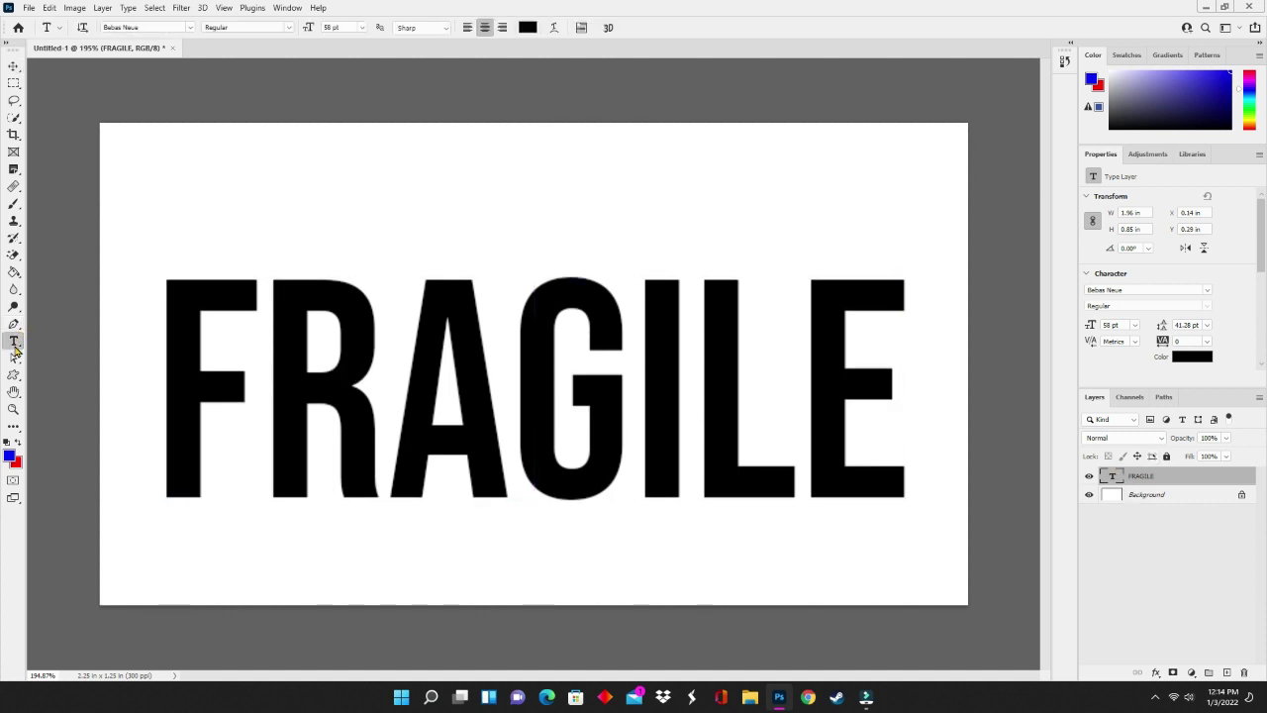
pyautogui.click(278, 207)
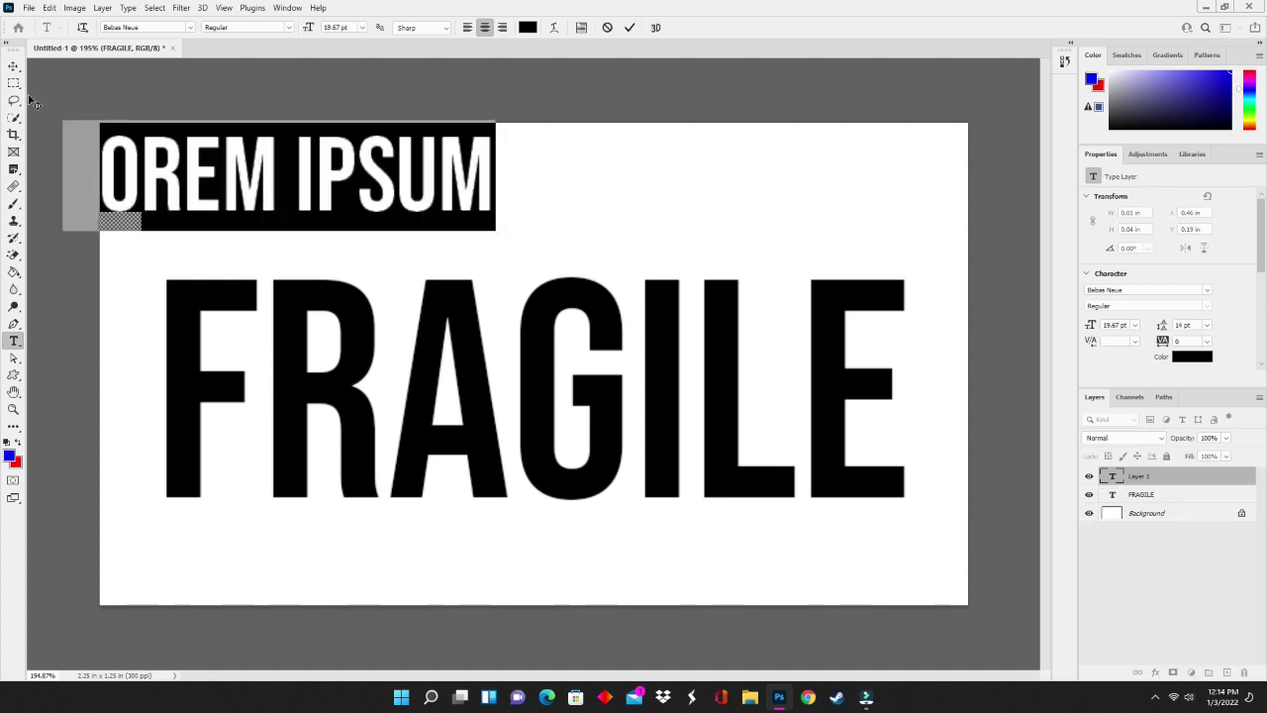
pyautogui.click(14, 65)
pyautogui.moveTo(255, 182); pyautogui.dragTo(492, 221)
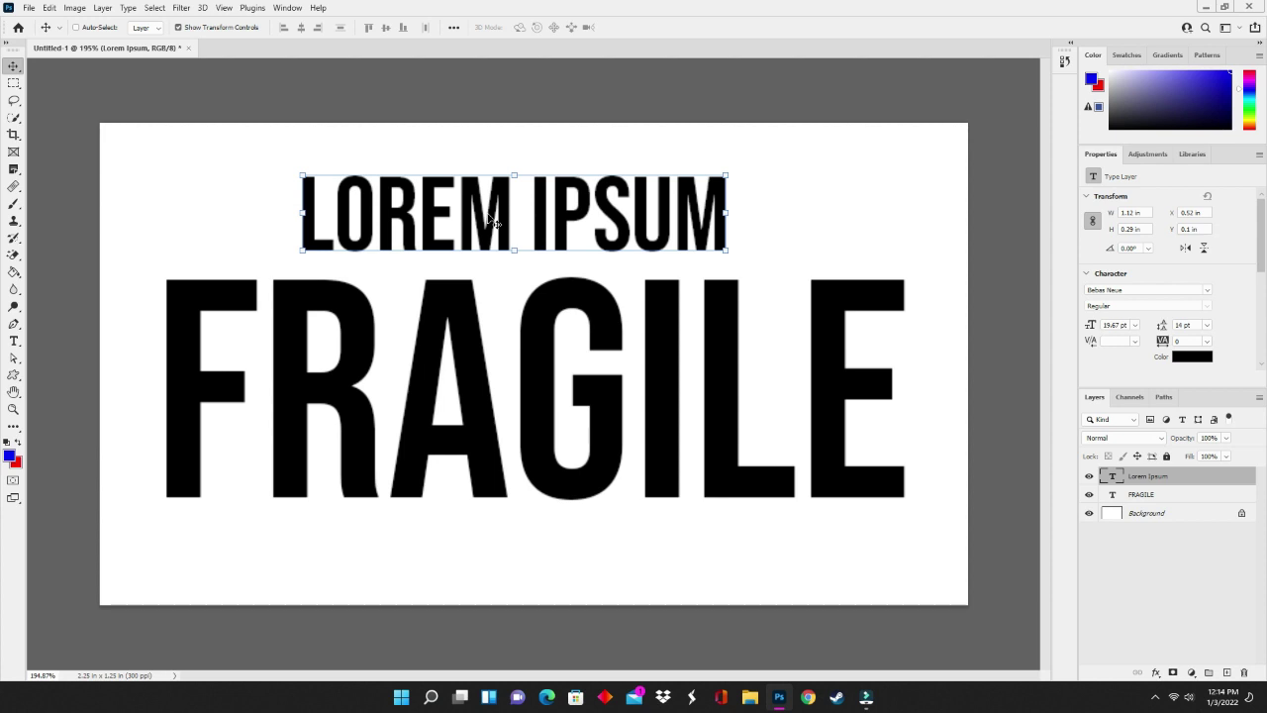
pyautogui.doubleClick(598, 230)
pyautogui.write('PL')
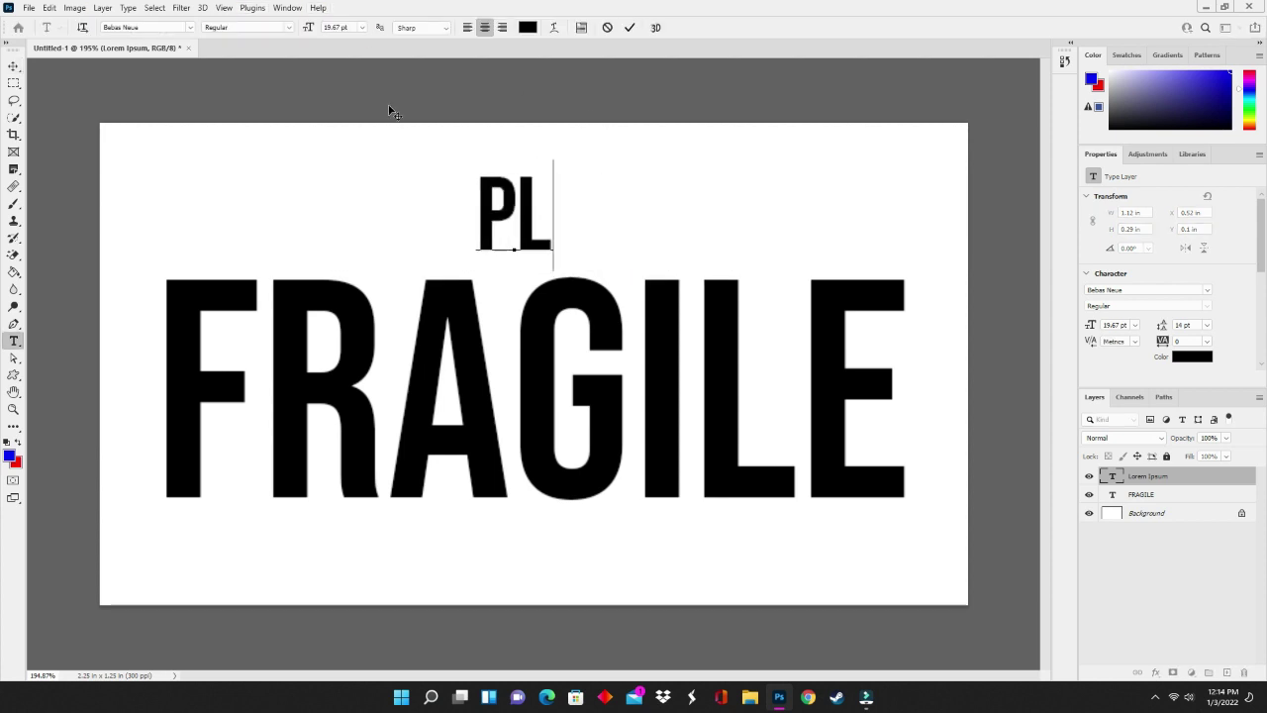
pyautogui.write('EAS')
pyautogui.press('BackSpace')
pyautogui.press('BackSpace')
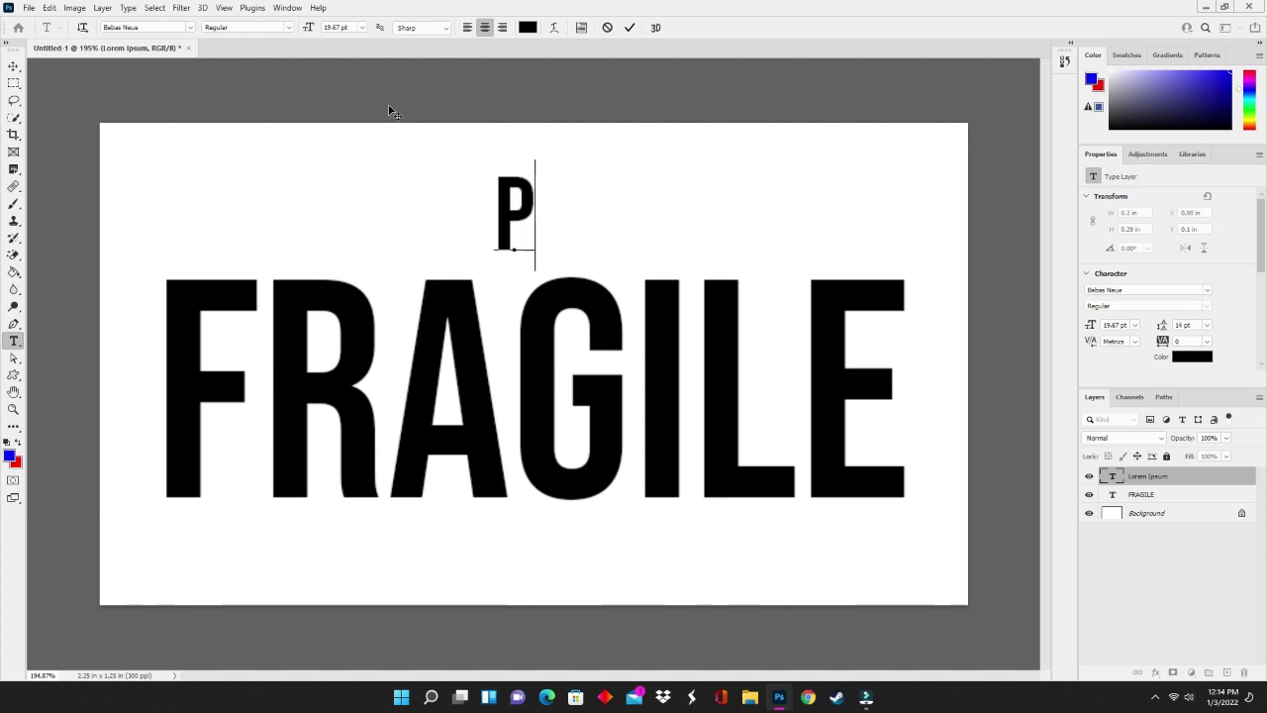
pyautogui.write('LEASE HANDL')
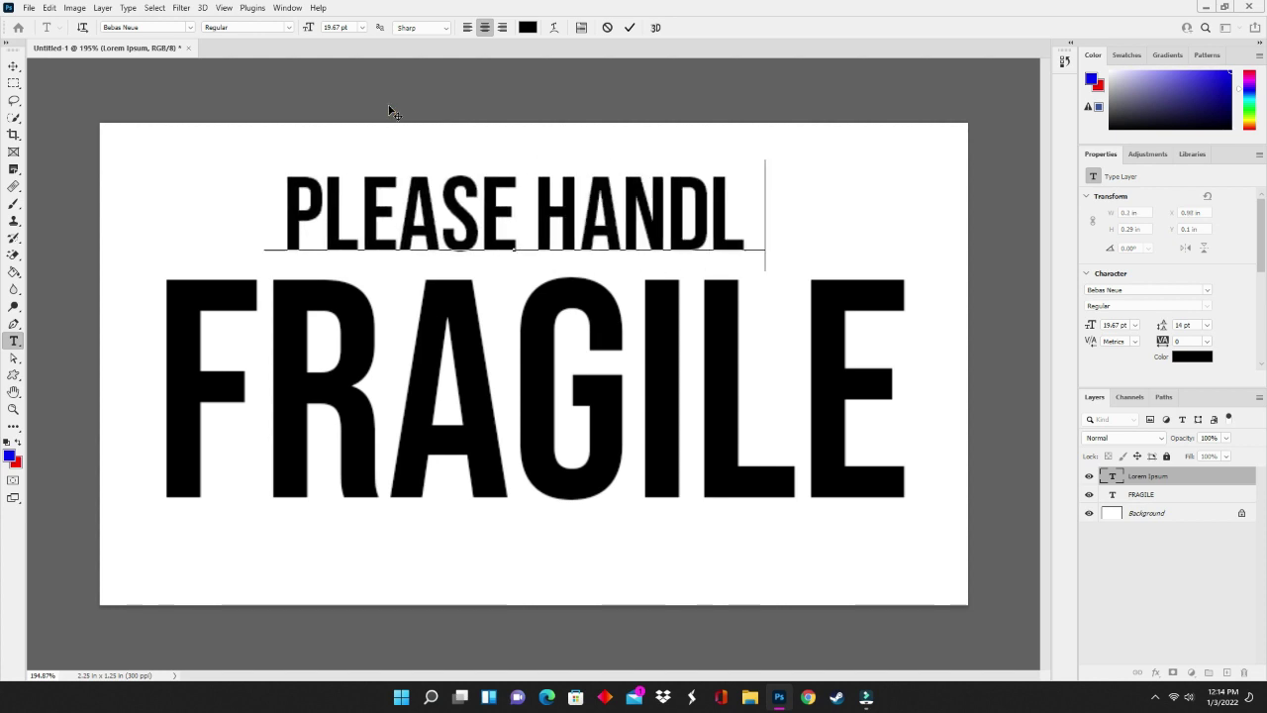
pyautogui.write('E WITH LOVE')
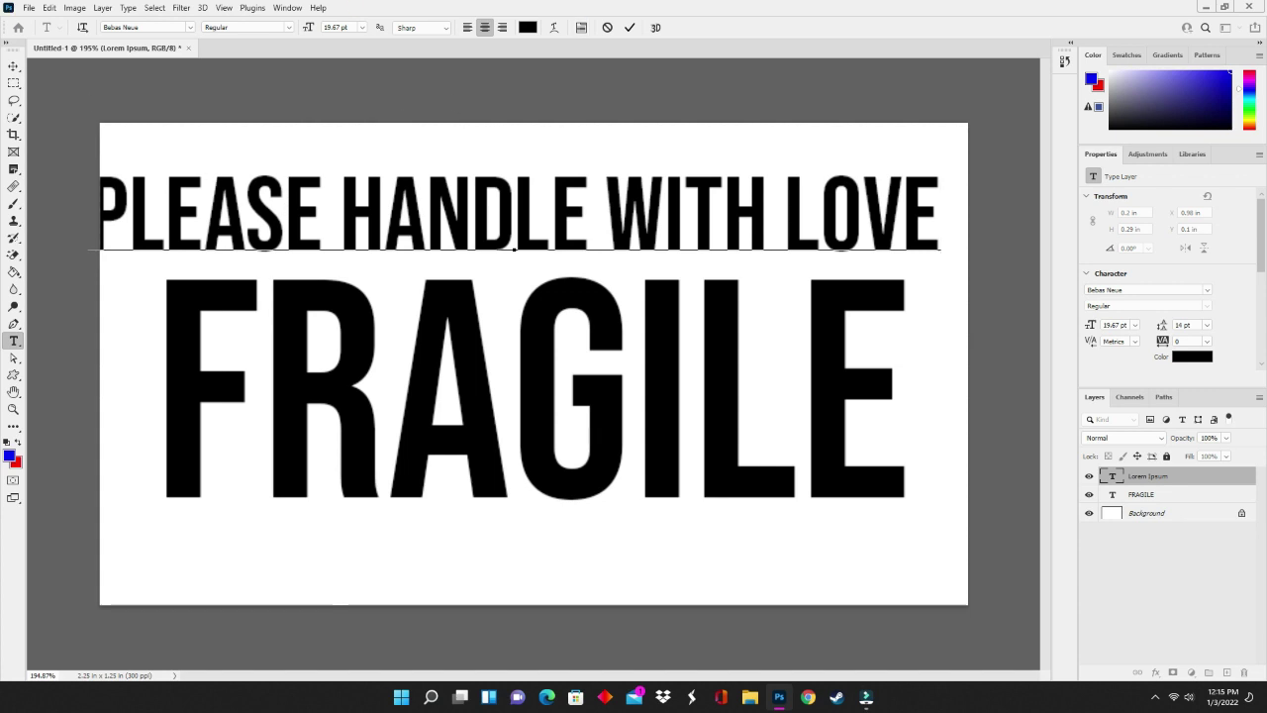
# - Centre the top line horizontally and shrink it to match FRAGILE's width
pyautogui.click(14, 66)
pyautogui.moveTo(265, 200); pyautogui.dragTo(297, 209)
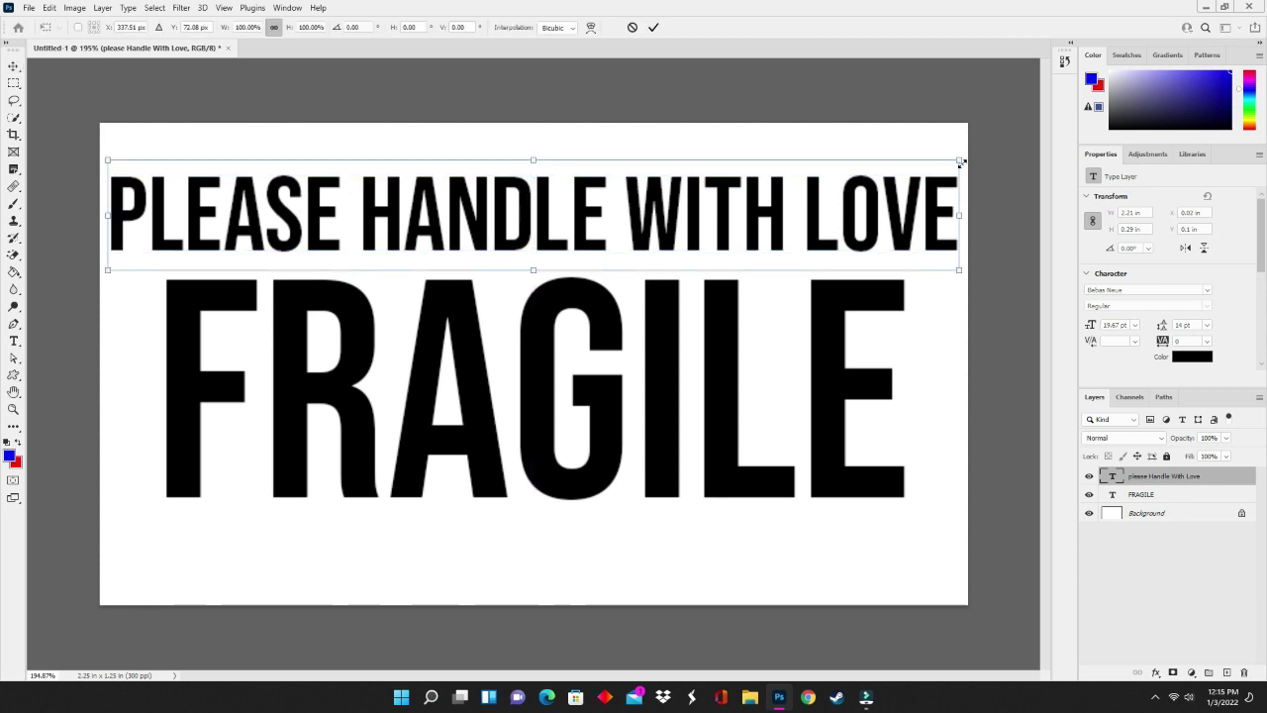
pyautogui.moveTo(960, 163); pyautogui.dragTo(759, 230)
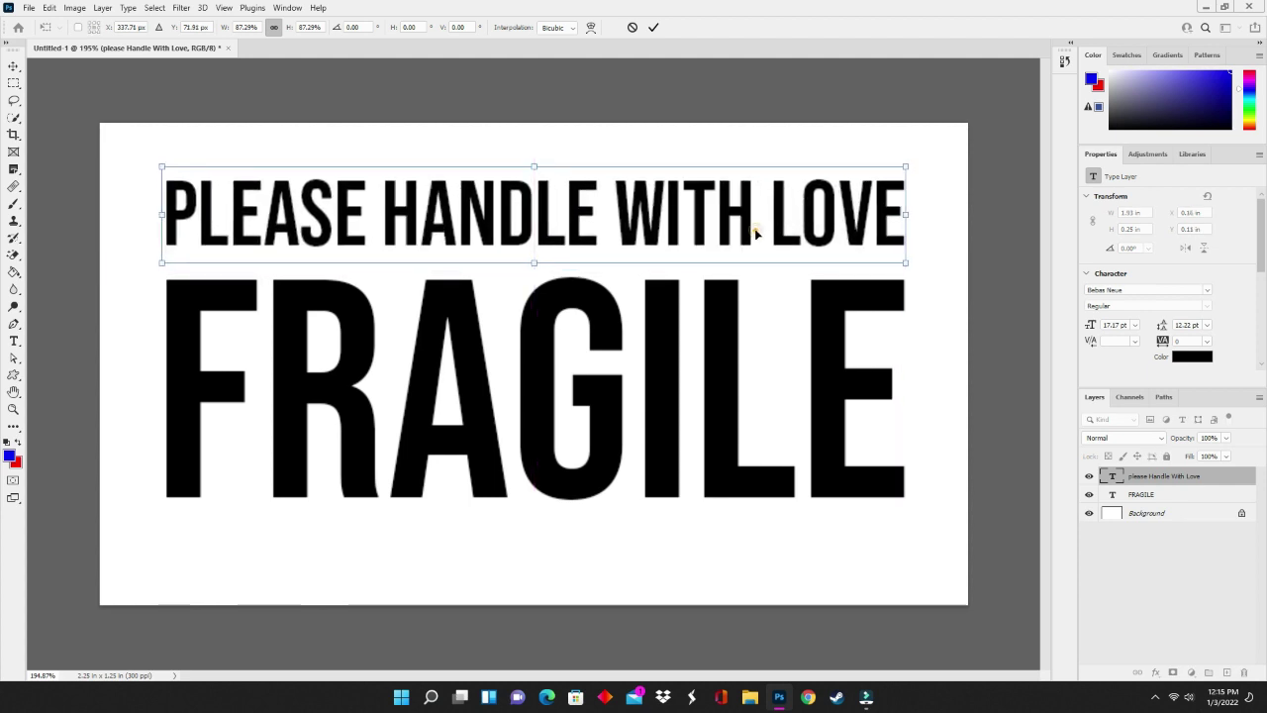
pyautogui.press('Return')
# - Set the top line in Liza Display Pro and capitalise 'please' to 'Please'
pyautogui.doubleClick(710, 220)
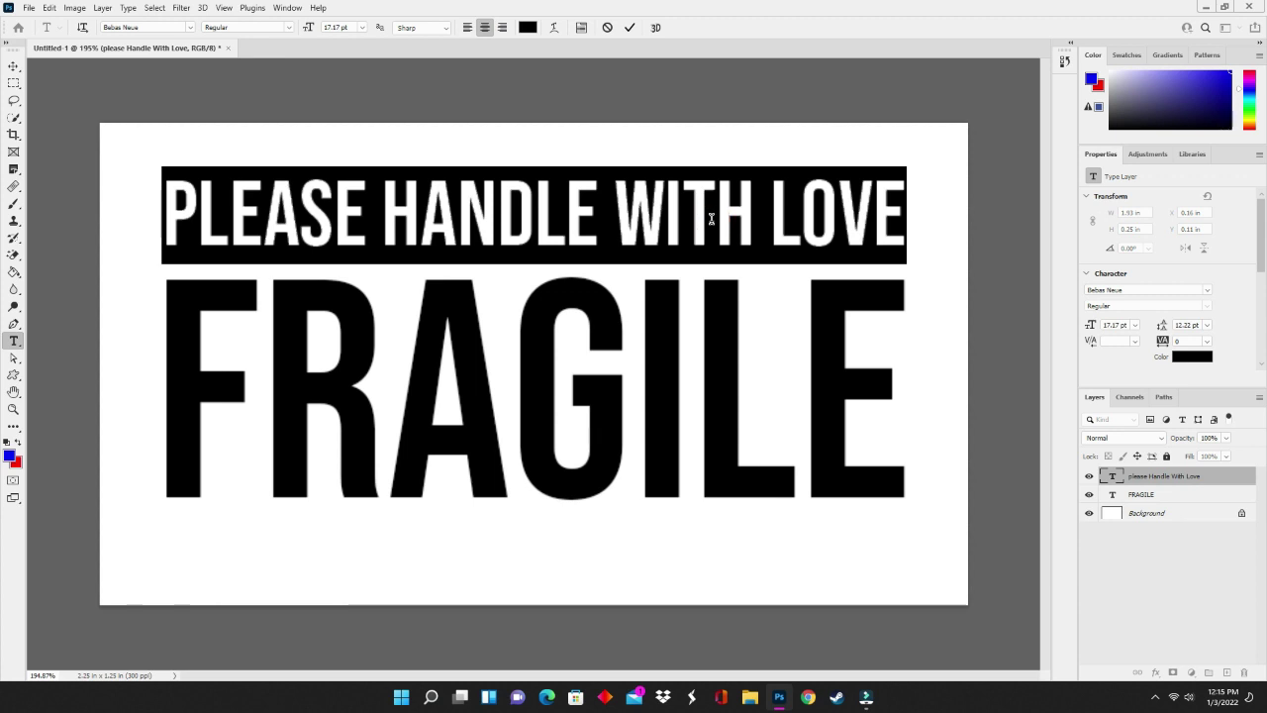
pyautogui.click(1159, 289)
pyautogui.write('l')
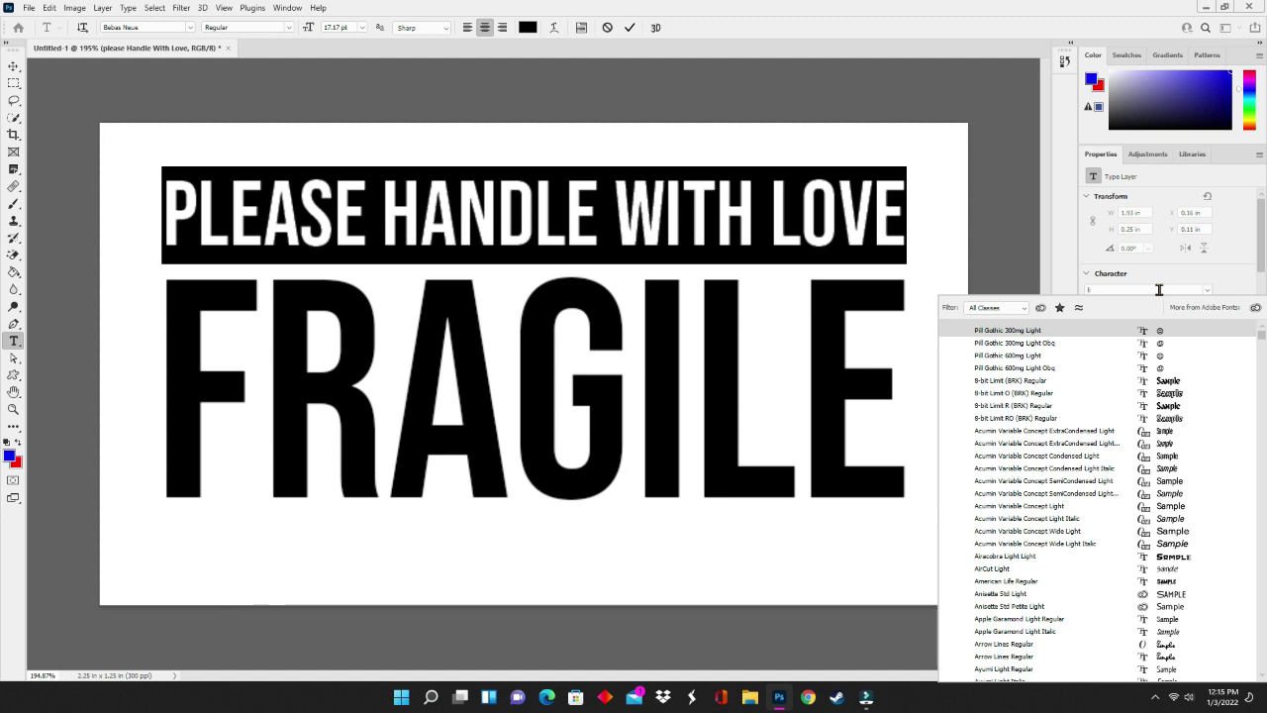
pyautogui.write('iza Display Pro')
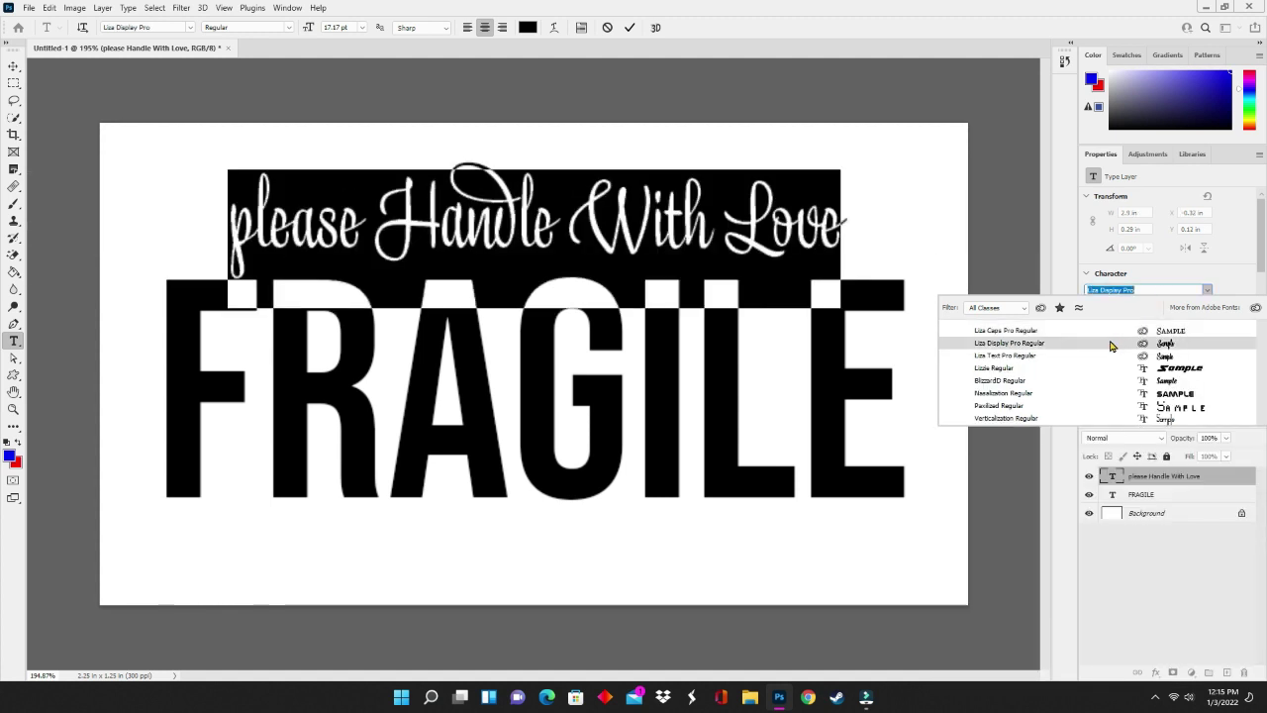
pyautogui.click(1110, 345)
pyautogui.click(230, 231)
pyautogui.click(266, 237)
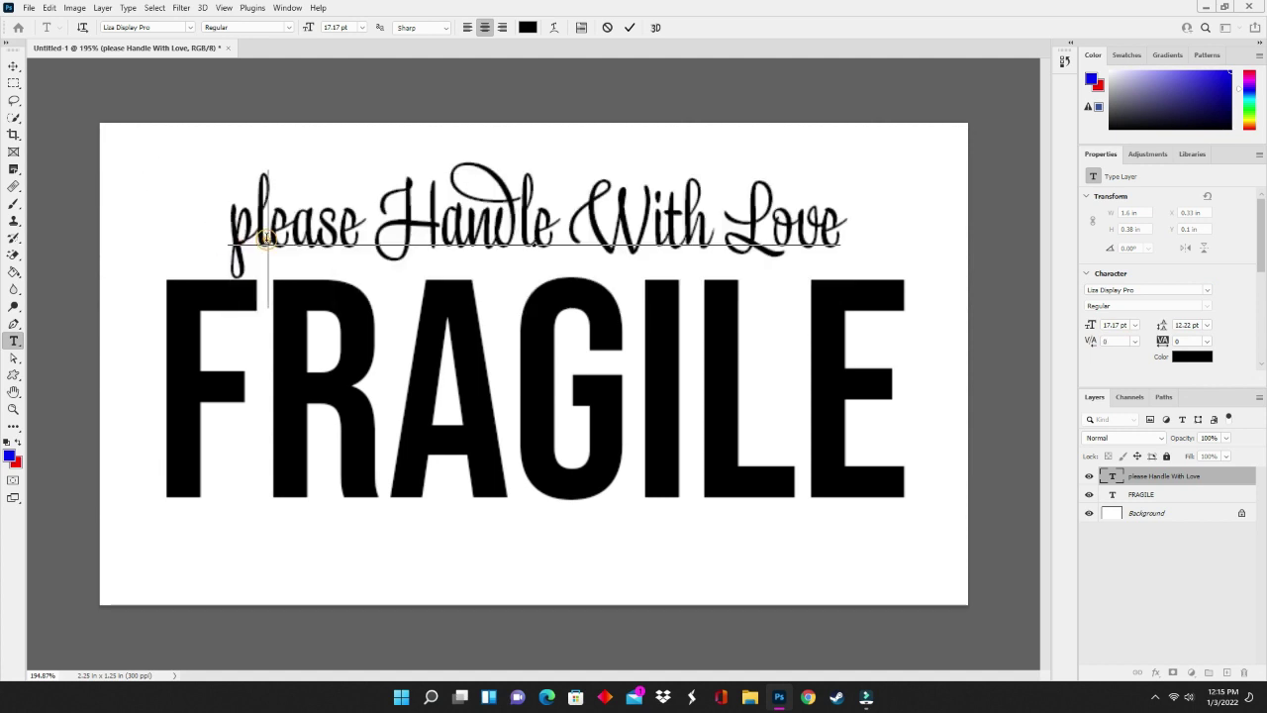
pyautogui.press('BackSpace')
pyautogui.write('P')
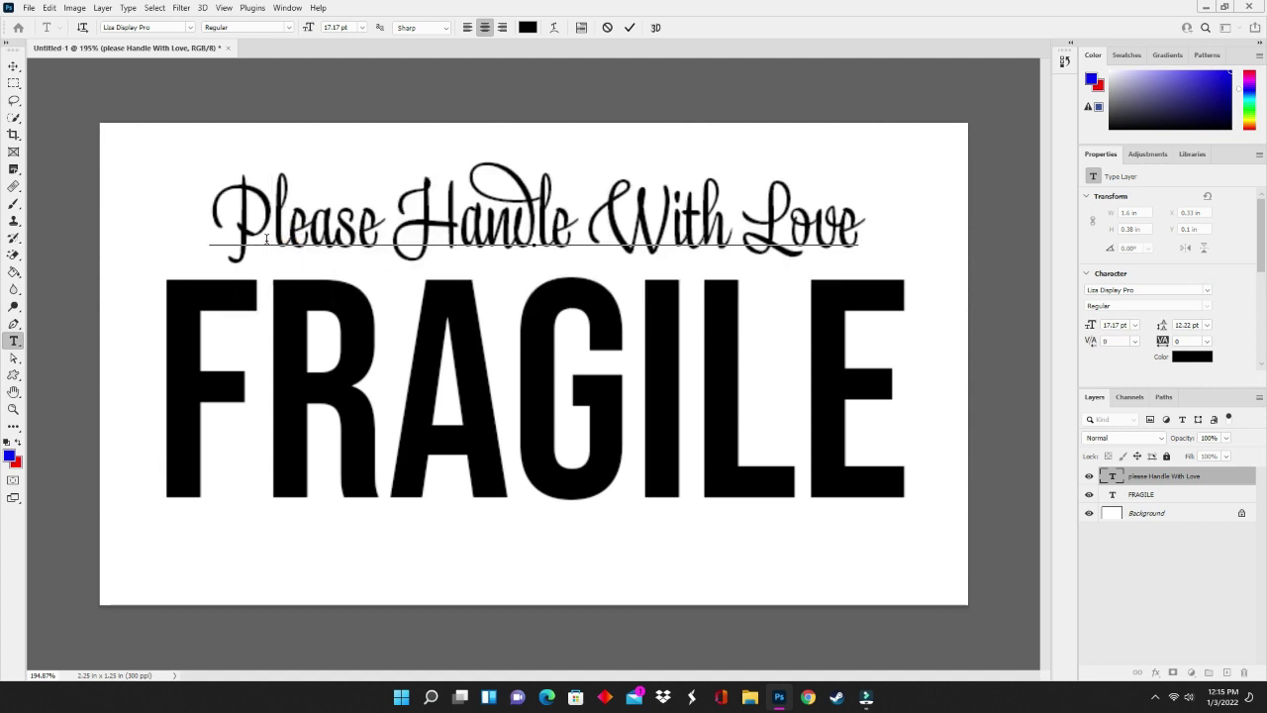
# - Enlarge the Please Handle With Love line to about 20.83 pt across the label top
pyautogui.click(13, 66)
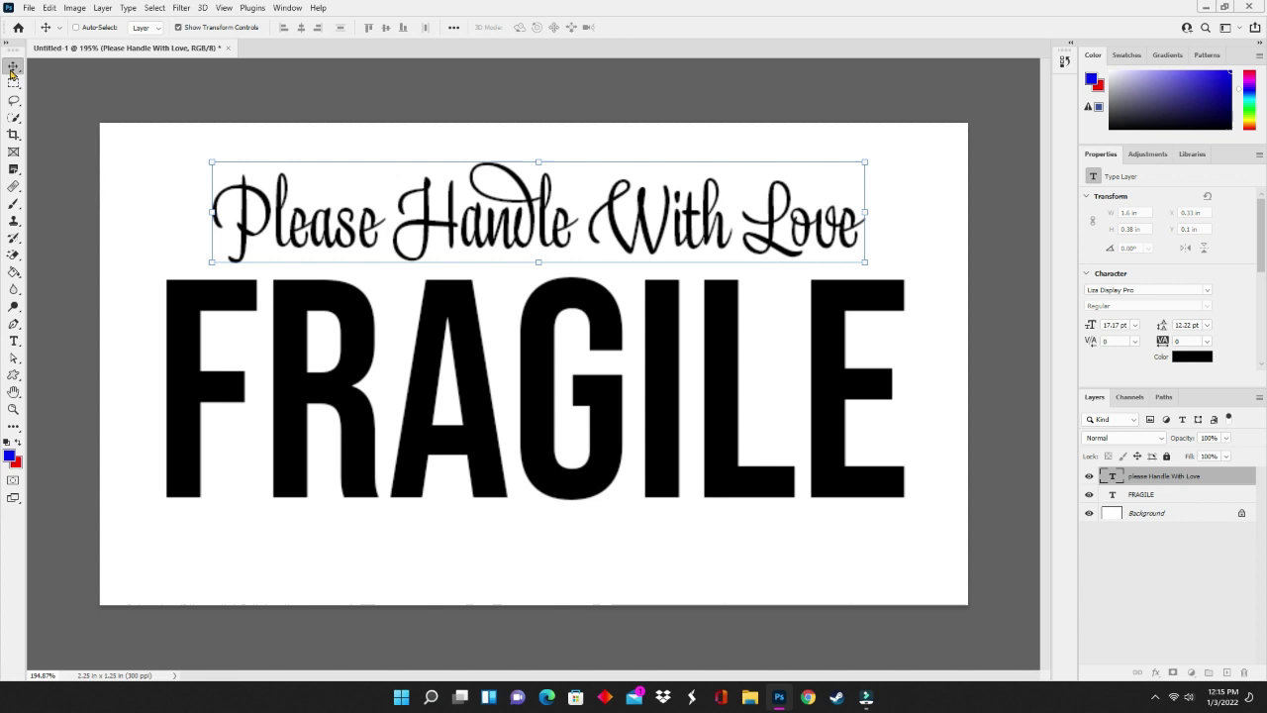
pyautogui.click(213, 160)
pyautogui.moveTo(213, 161); pyautogui.dragTo(138, 145)
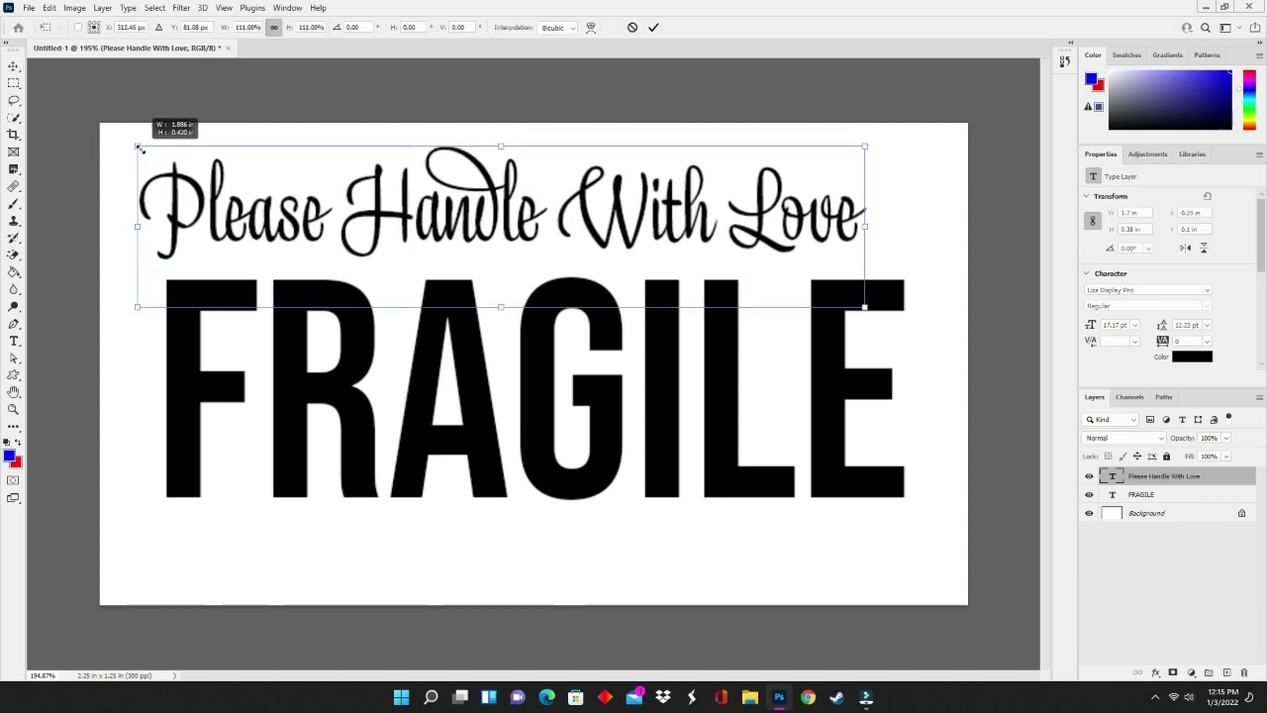
pyautogui.moveTo(858, 232); pyautogui.dragTo(922, 231)
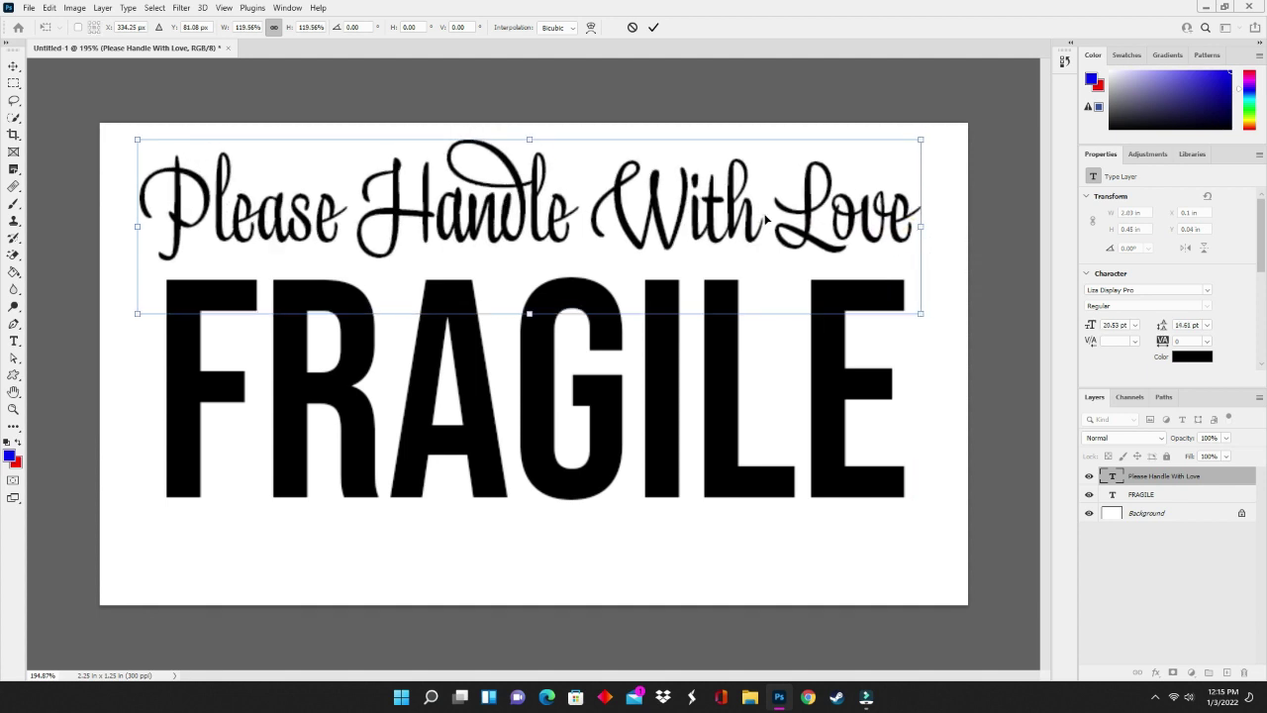
pyautogui.moveTo(785, 228)
pyautogui.mouseDown()
pyautogui.moveTo(782, 216)
pyautogui.moveTo(777, 228)
pyautogui.mouseUp()
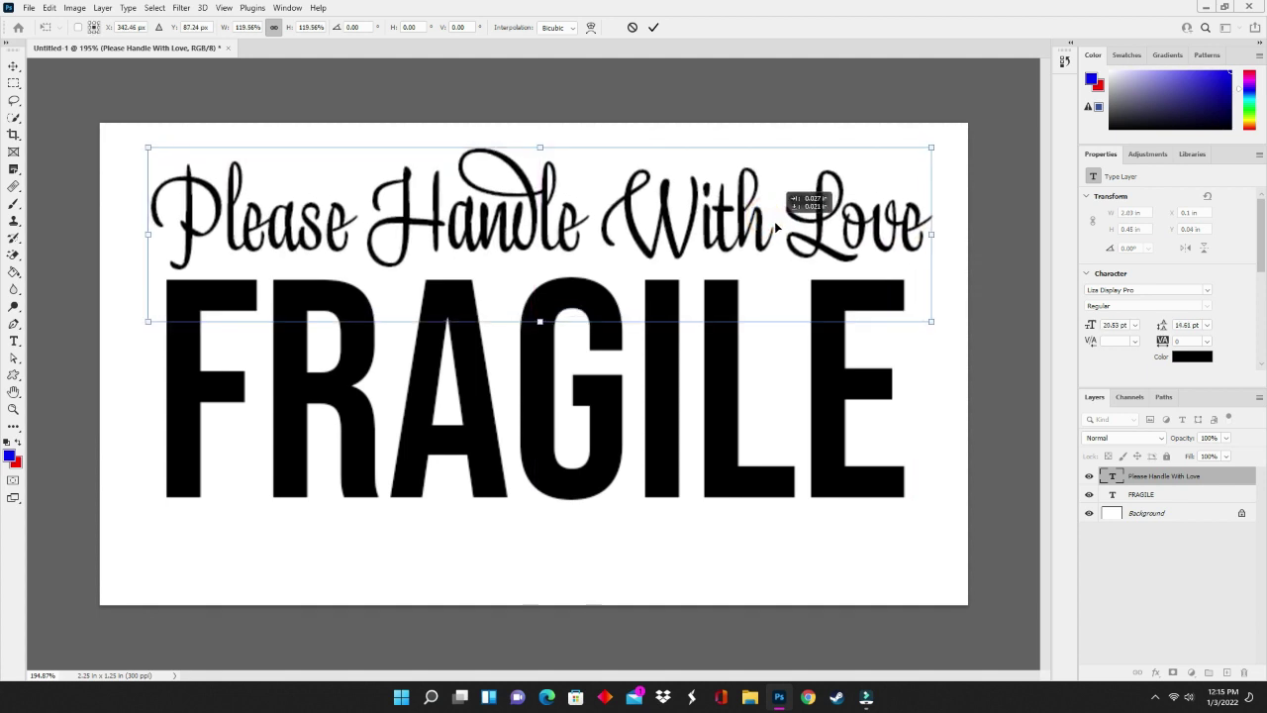
pyautogui.press('Return')
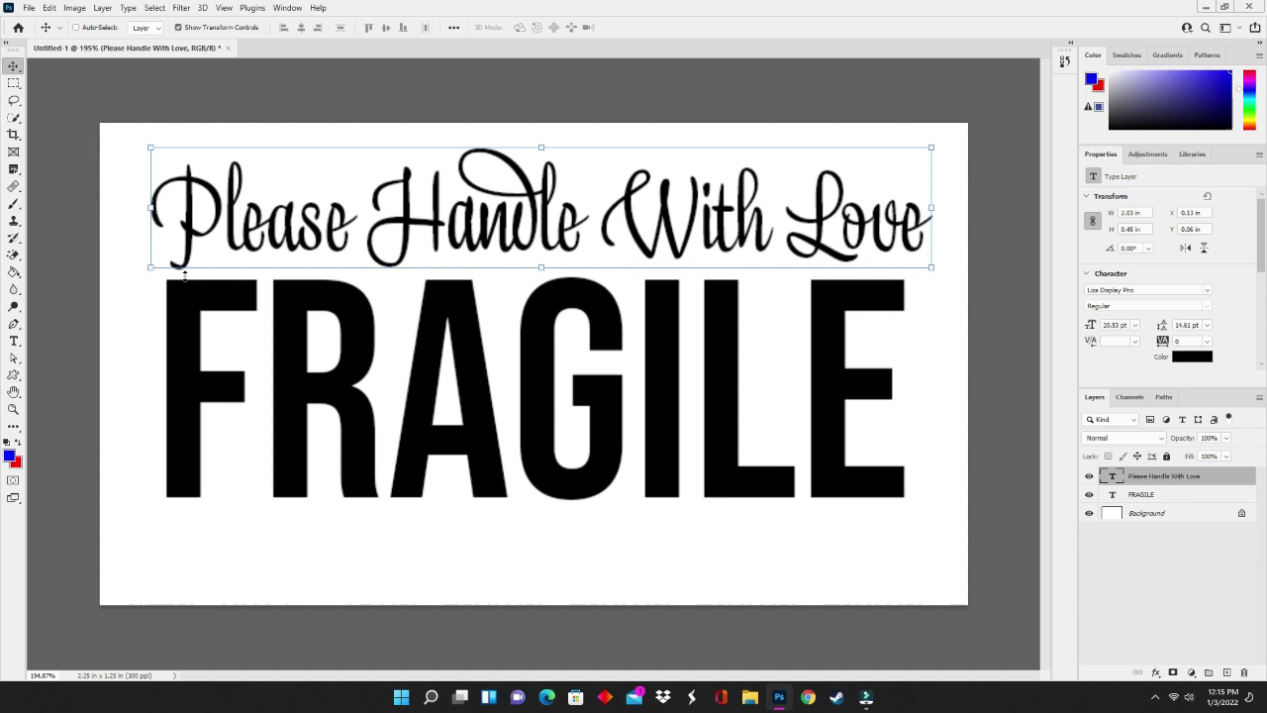
# - Add a THANK YOU text line at the label's bottom and move it toward the centre
pyautogui.click(14, 340)
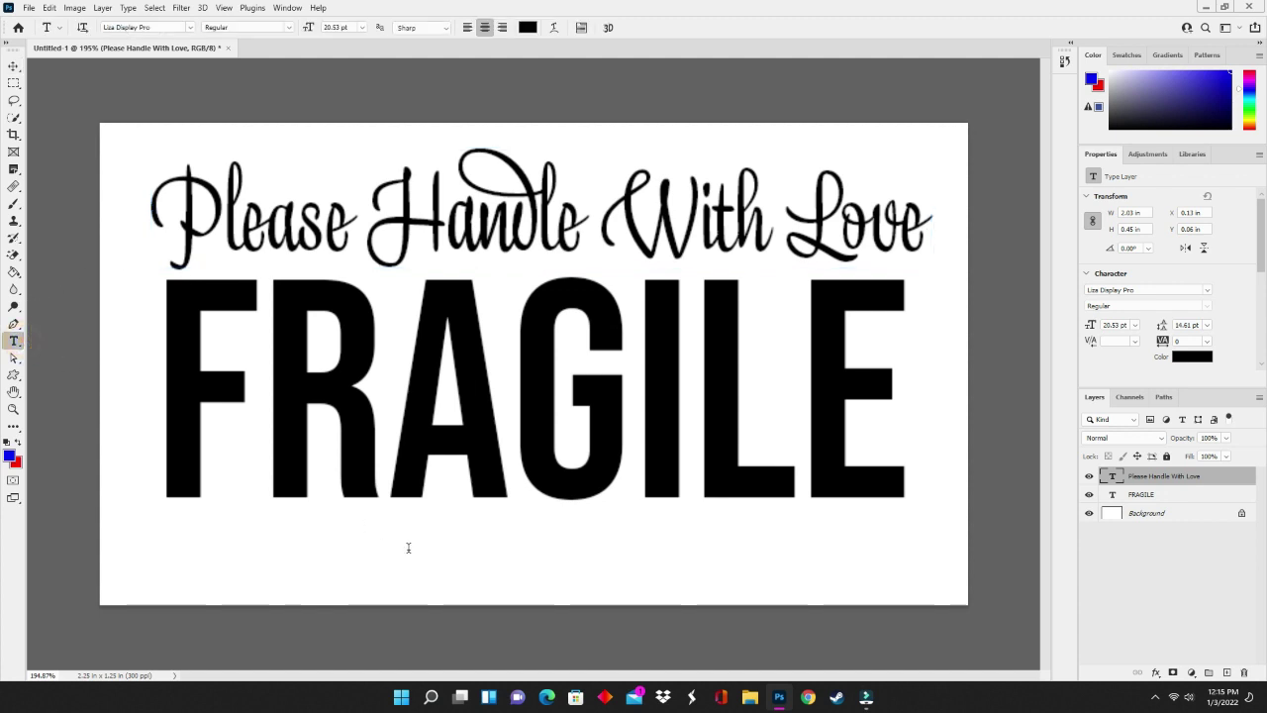
pyautogui.click(439, 542)
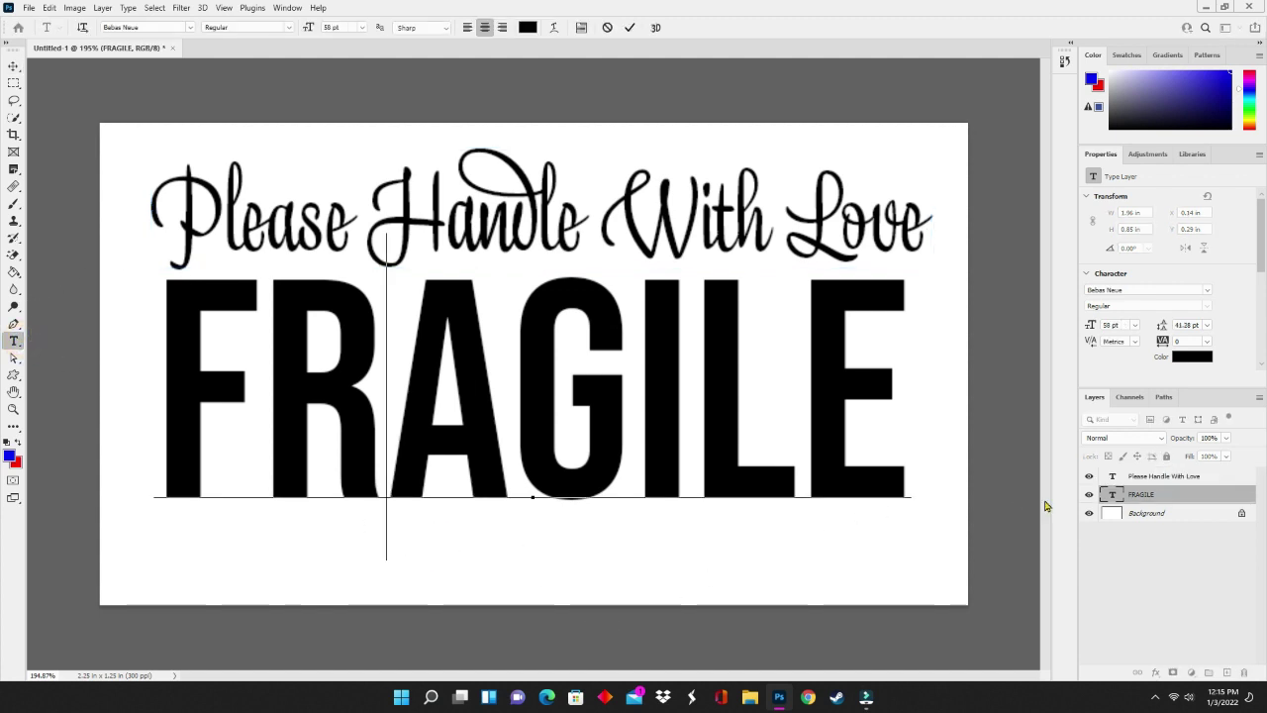
pyautogui.click(1151, 516)
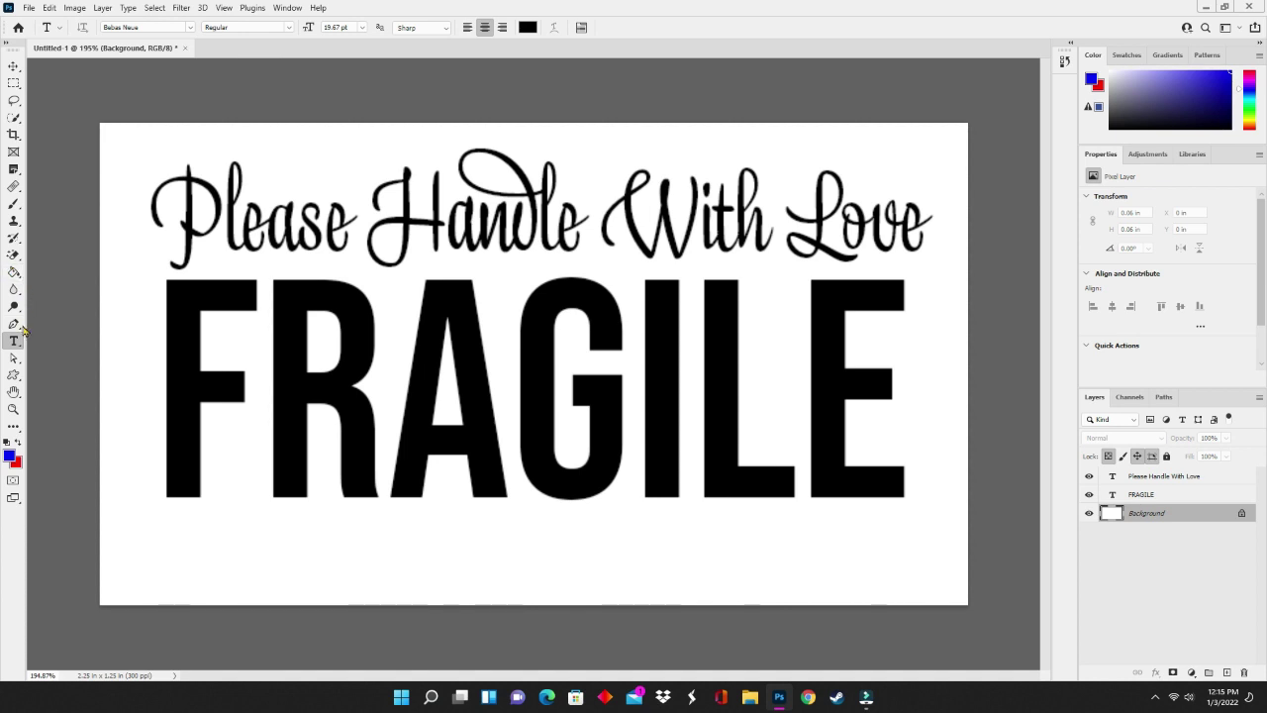
pyautogui.click(252, 594)
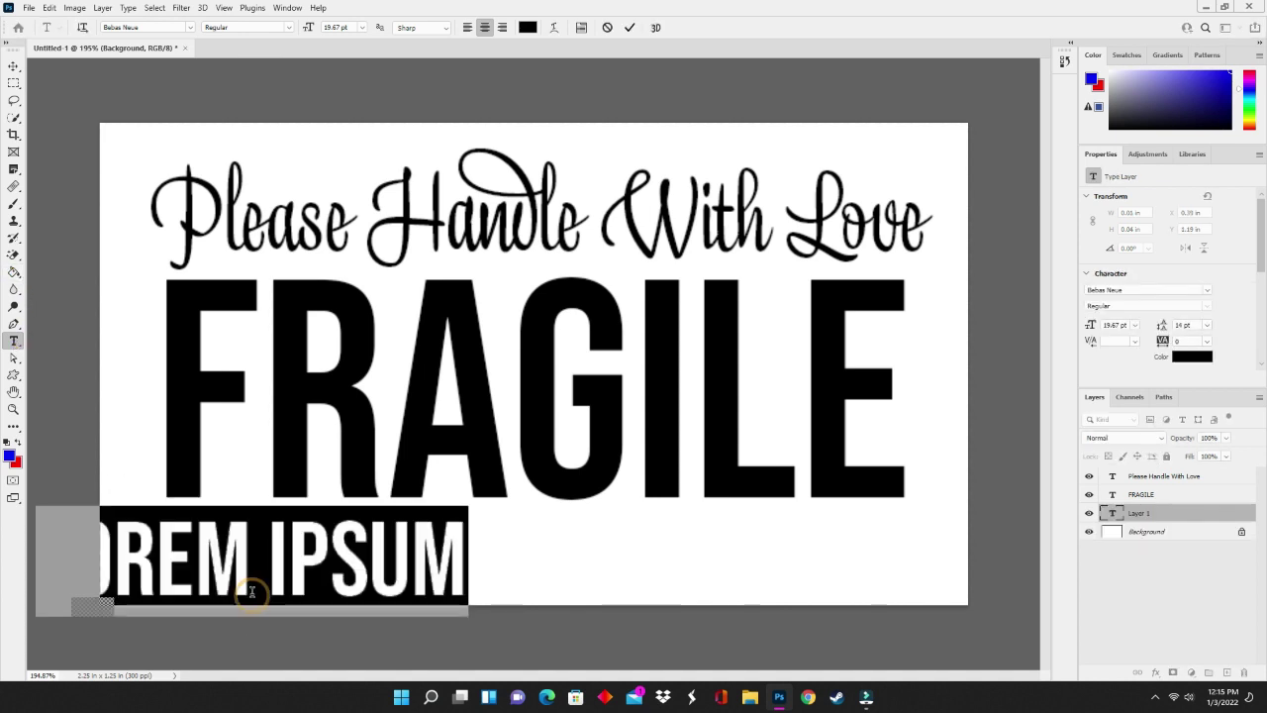
pyautogui.write('THANK')
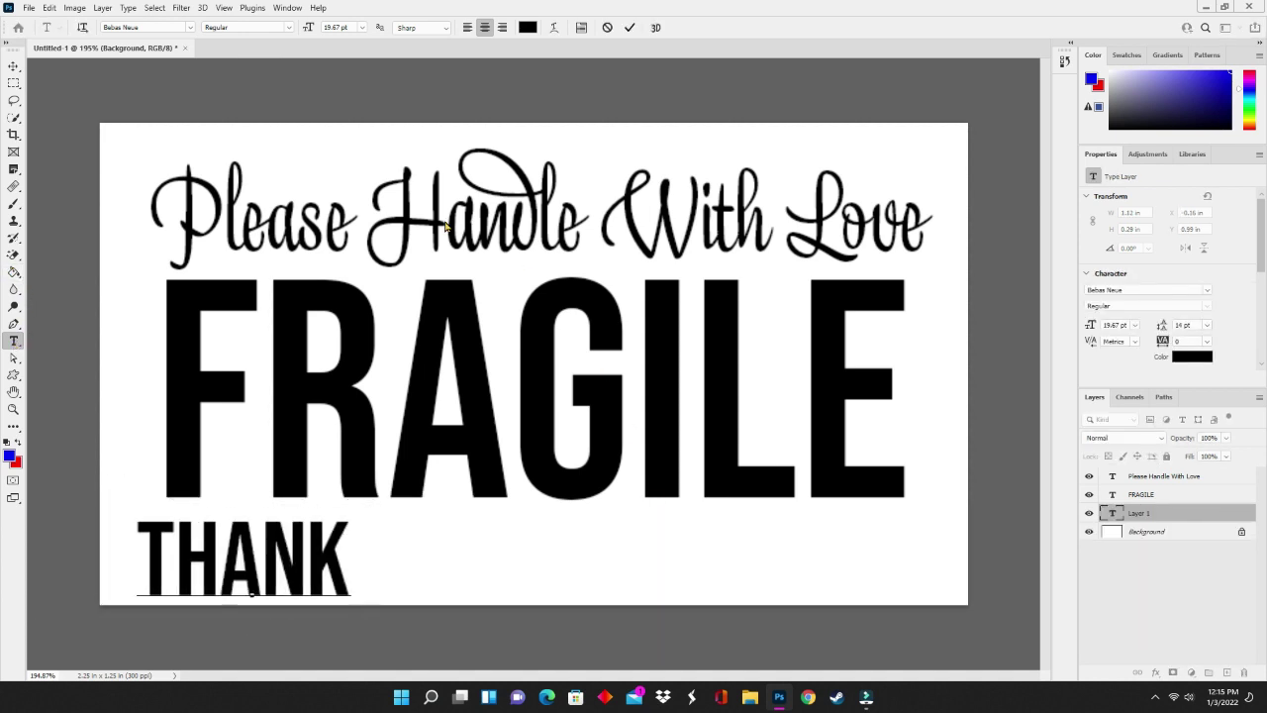
pyautogui.write(' YOU')
pyautogui.hotkey('ctrl', 'Return')
pyautogui.press('v')
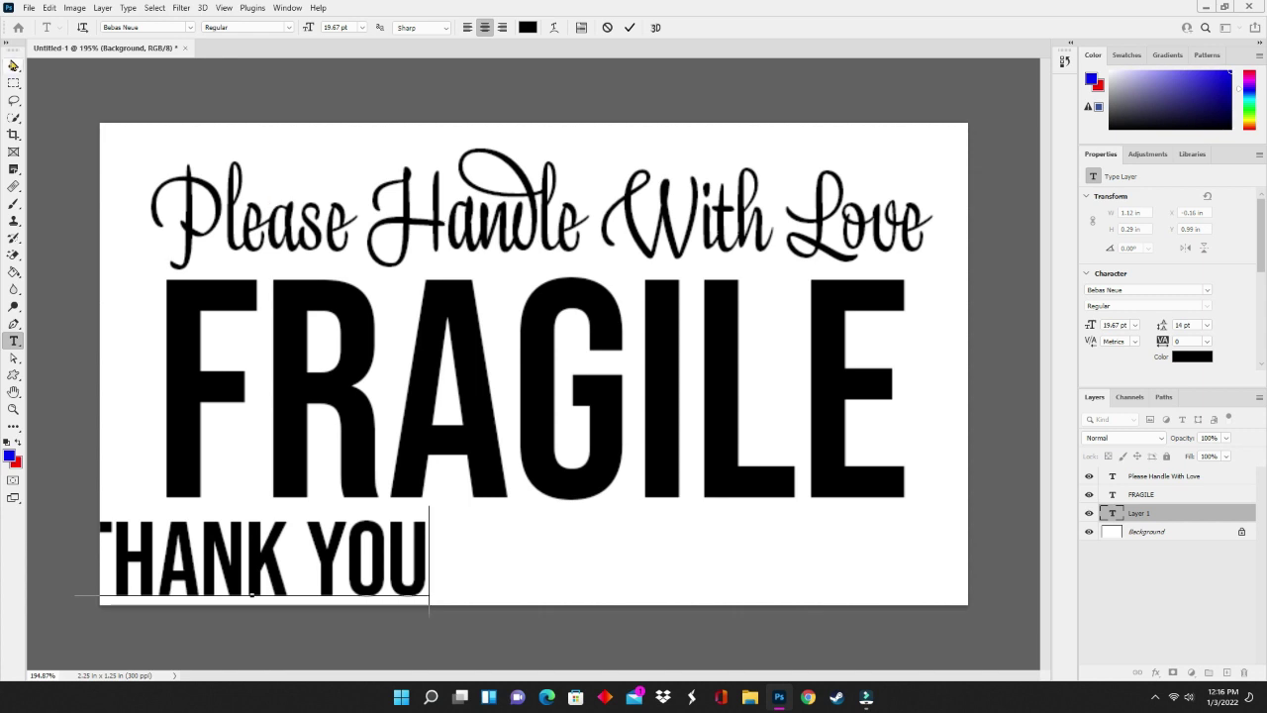
pyautogui.moveTo(252, 589); pyautogui.dragTo(533, 580)
# - Change the Thank You line's font to Liza Display Pro
pyautogui.doubleClick(538, 569)
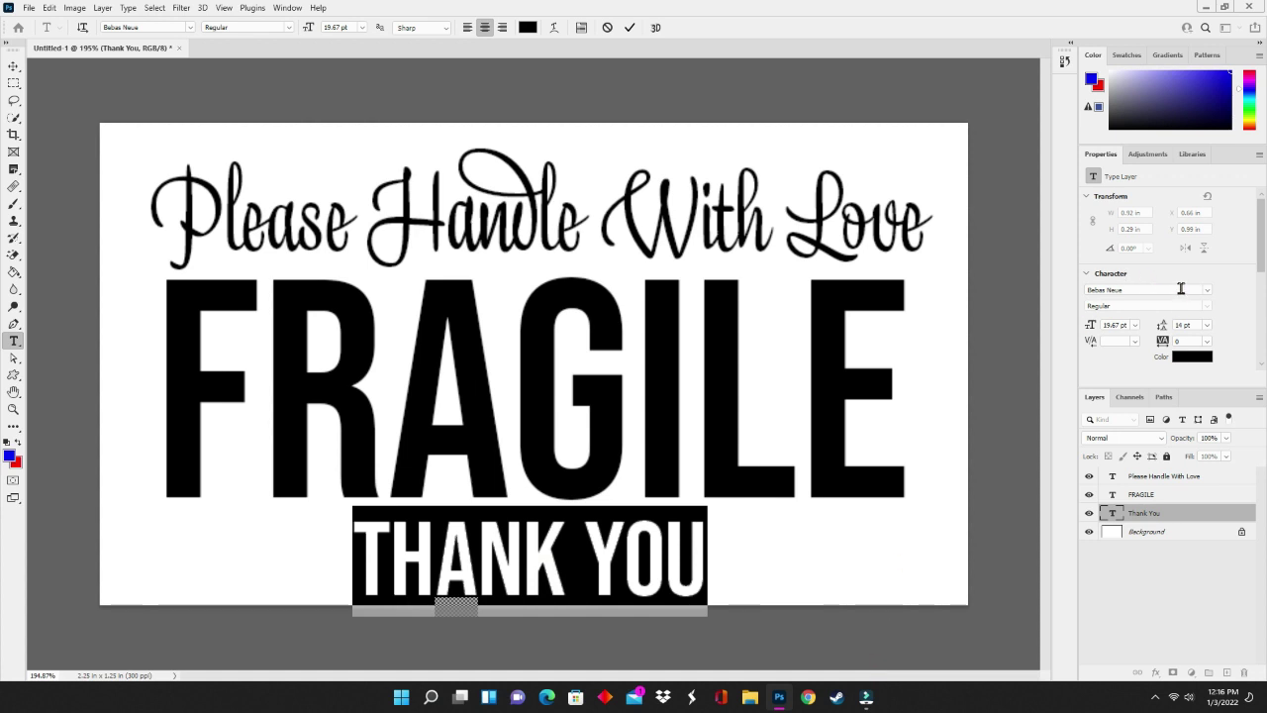
pyautogui.click(1206, 289)
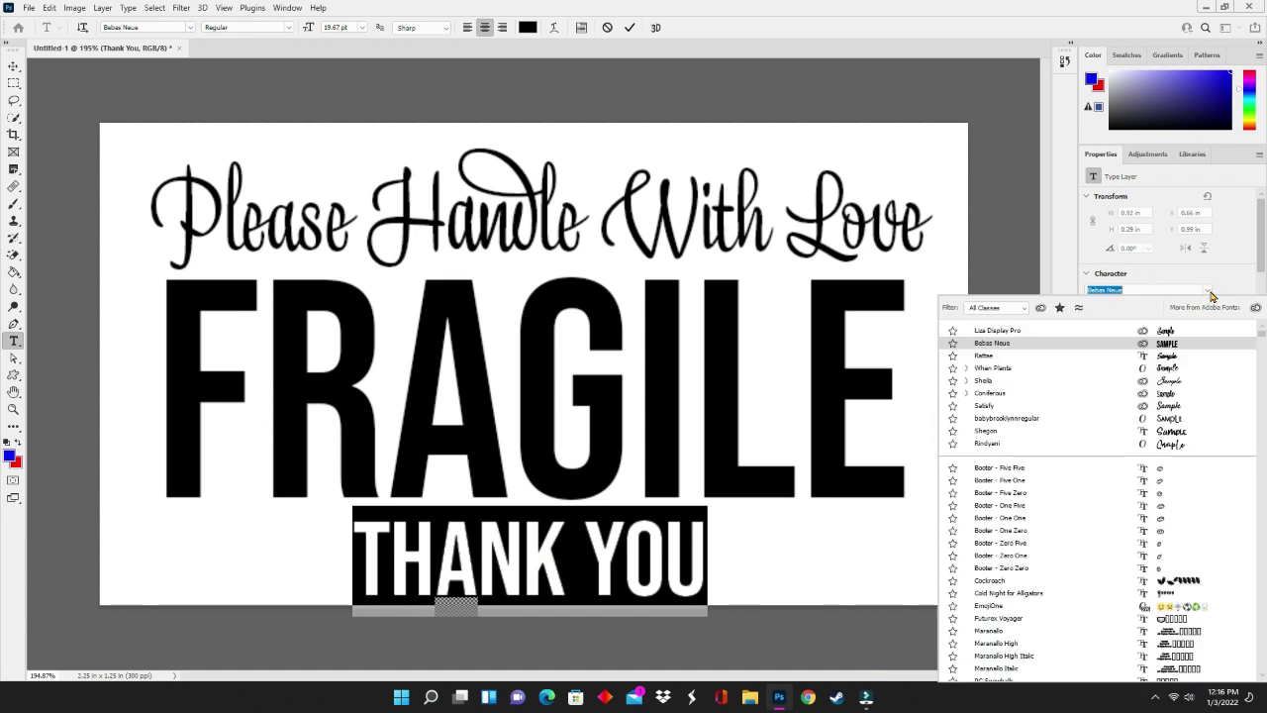
pyautogui.click(1133, 330)
pyautogui.click(480, 549)
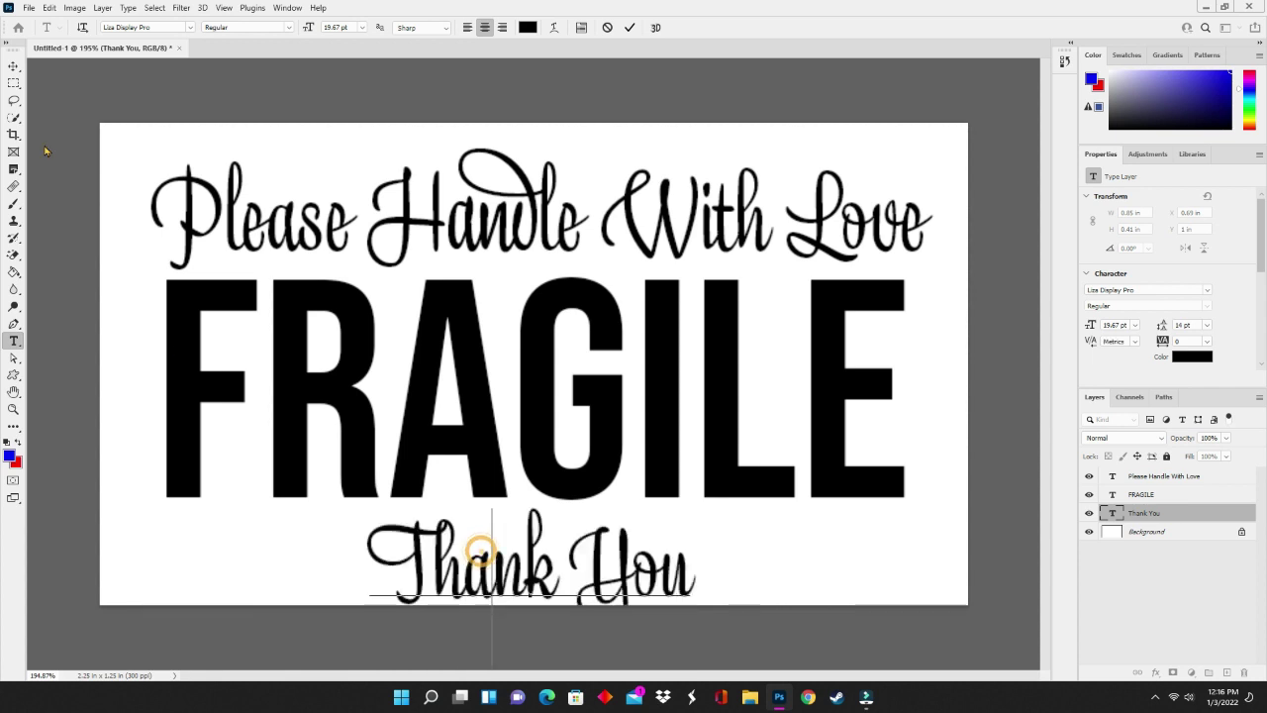
# - Shrink Thank You to about 78% and position it just beneath FRAGILE
pyautogui.click(14, 65)
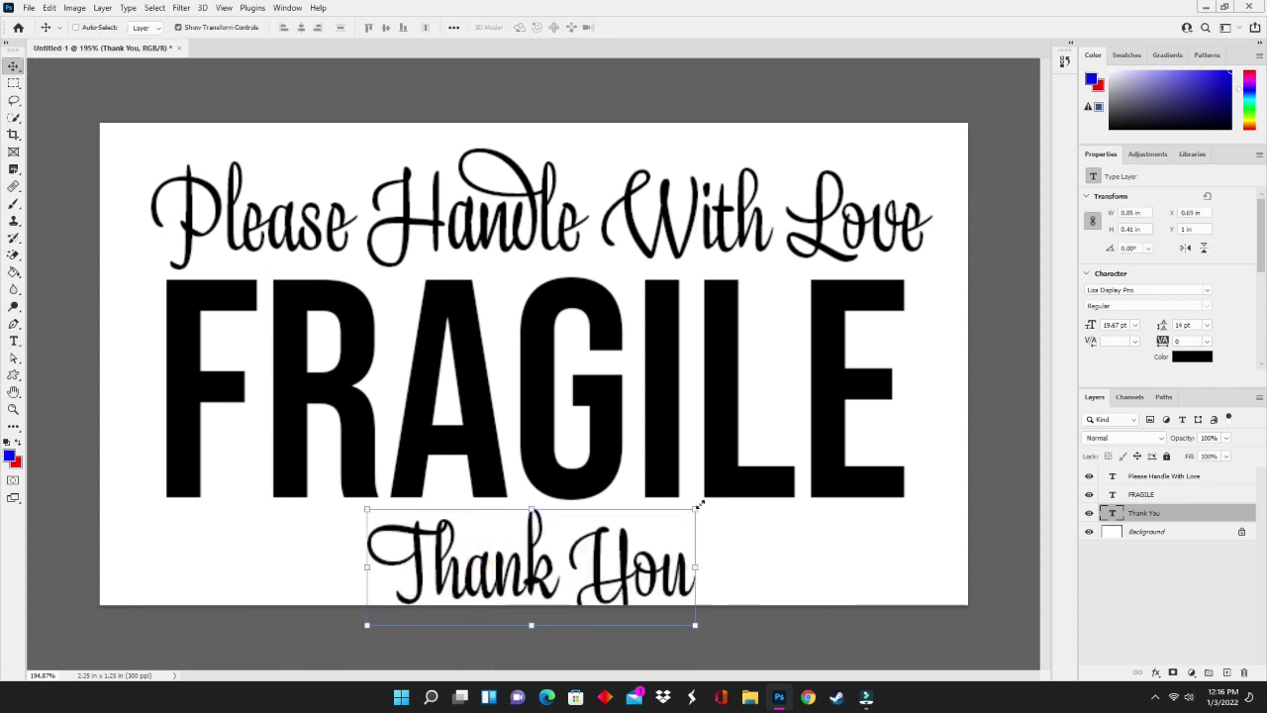
pyautogui.moveTo(696, 511); pyautogui.dragTo(627, 541)
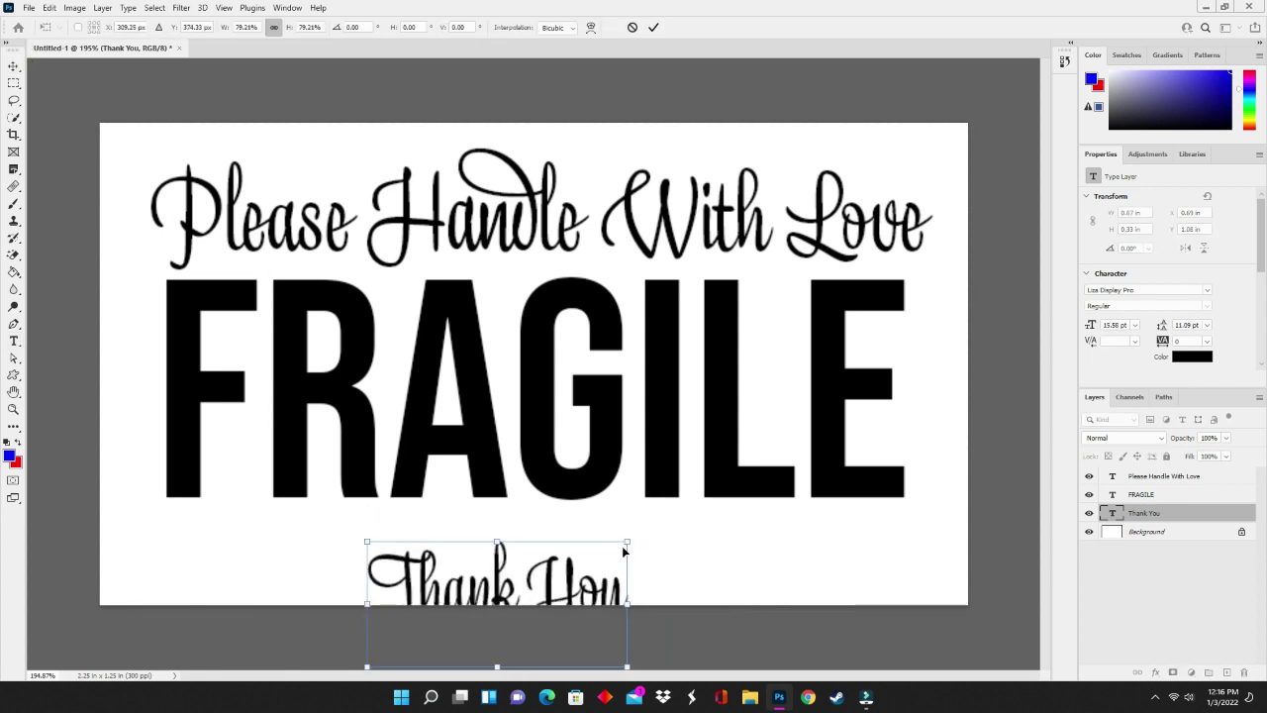
pyautogui.moveTo(551, 592); pyautogui.dragTo(558, 550)
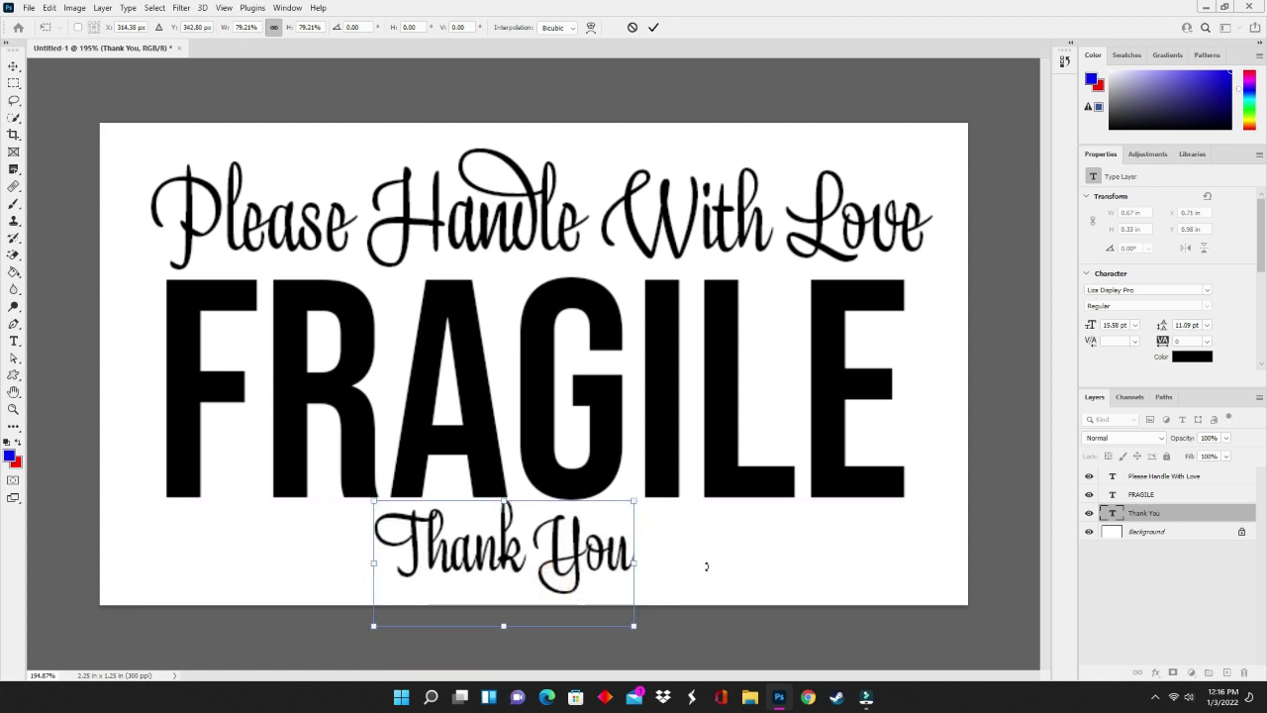
pyautogui.press('Return')
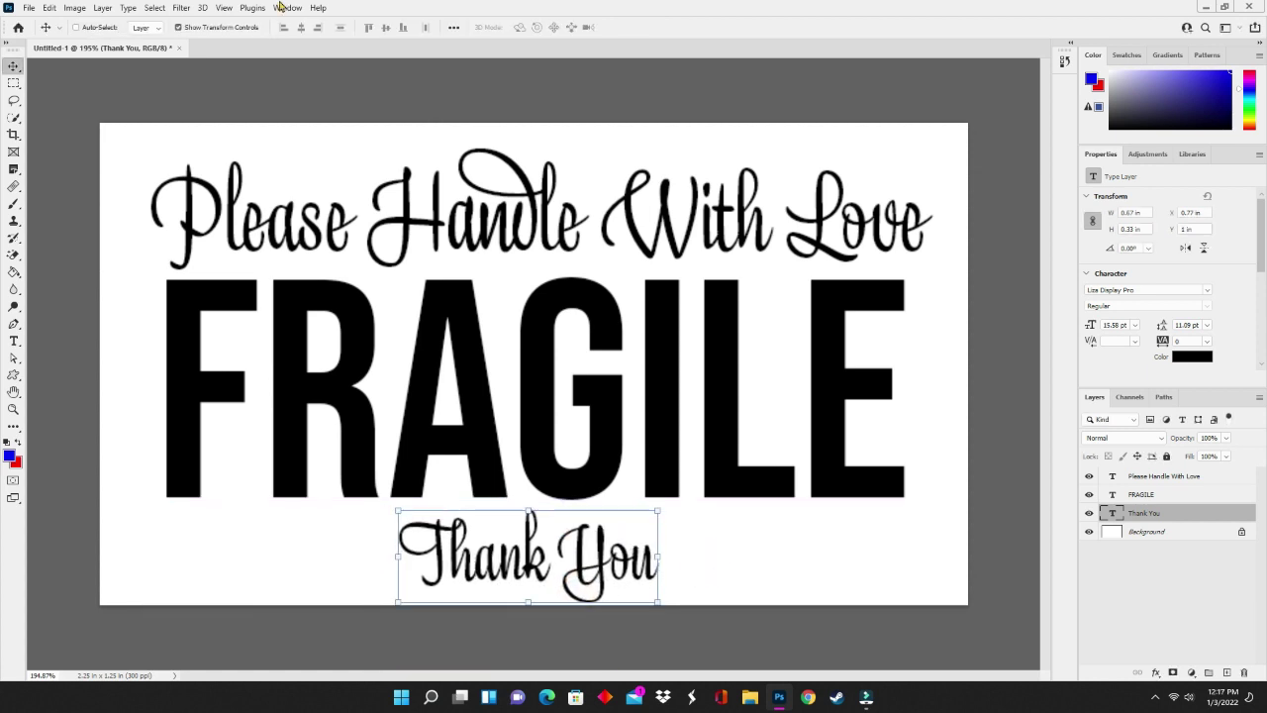
# - Save the label as Photoshop PDF 'Handle With Love.pdf' using High Quality Print settings
pyautogui.click(30, 7)
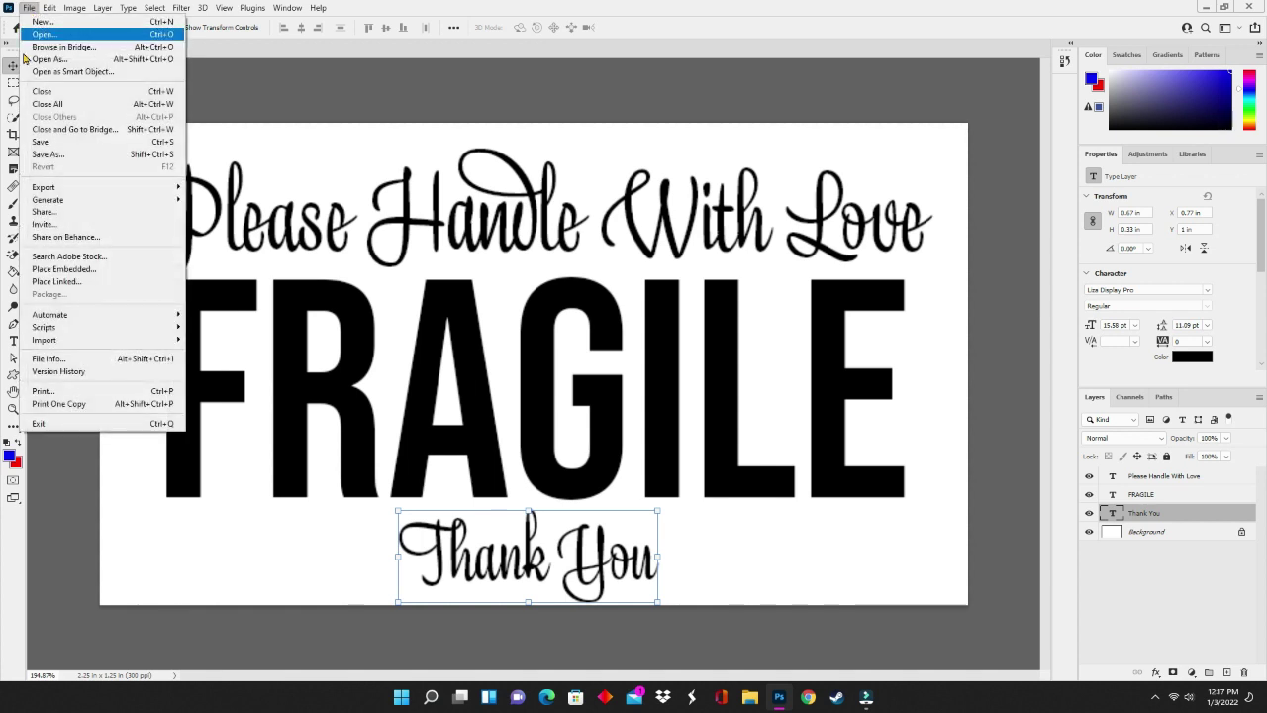
pyautogui.click(39, 144)
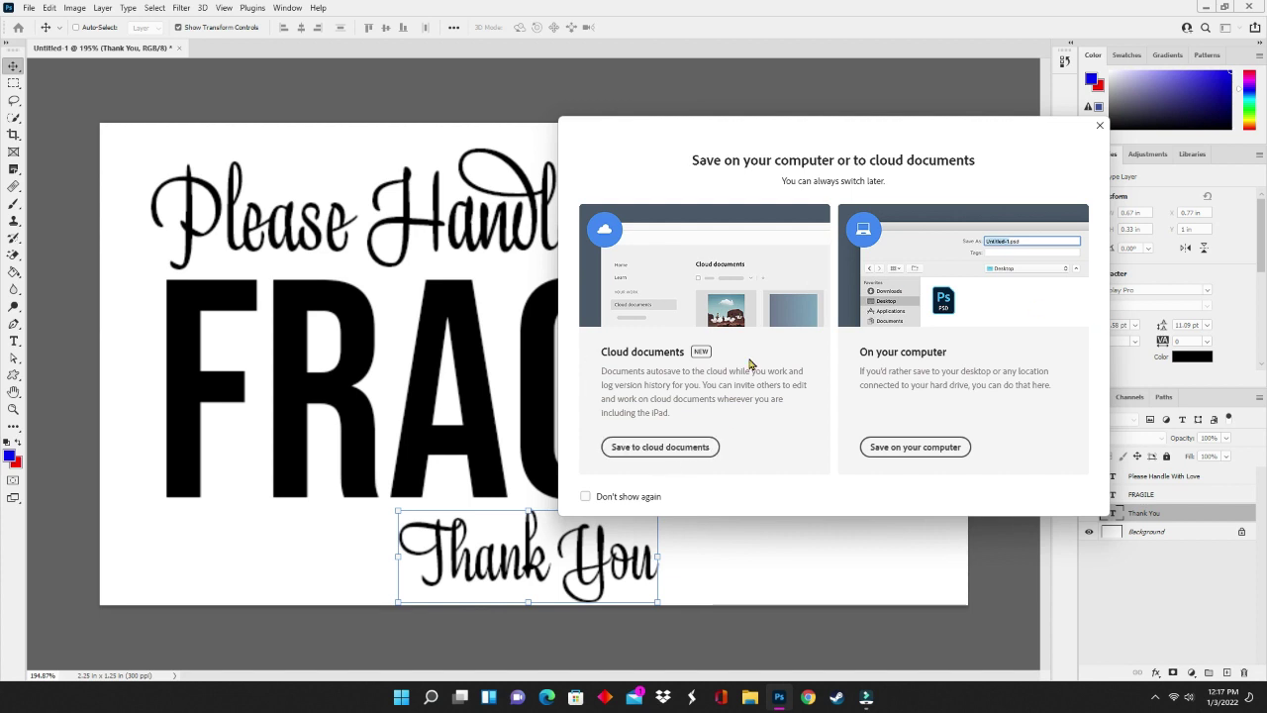
pyautogui.click(945, 447)
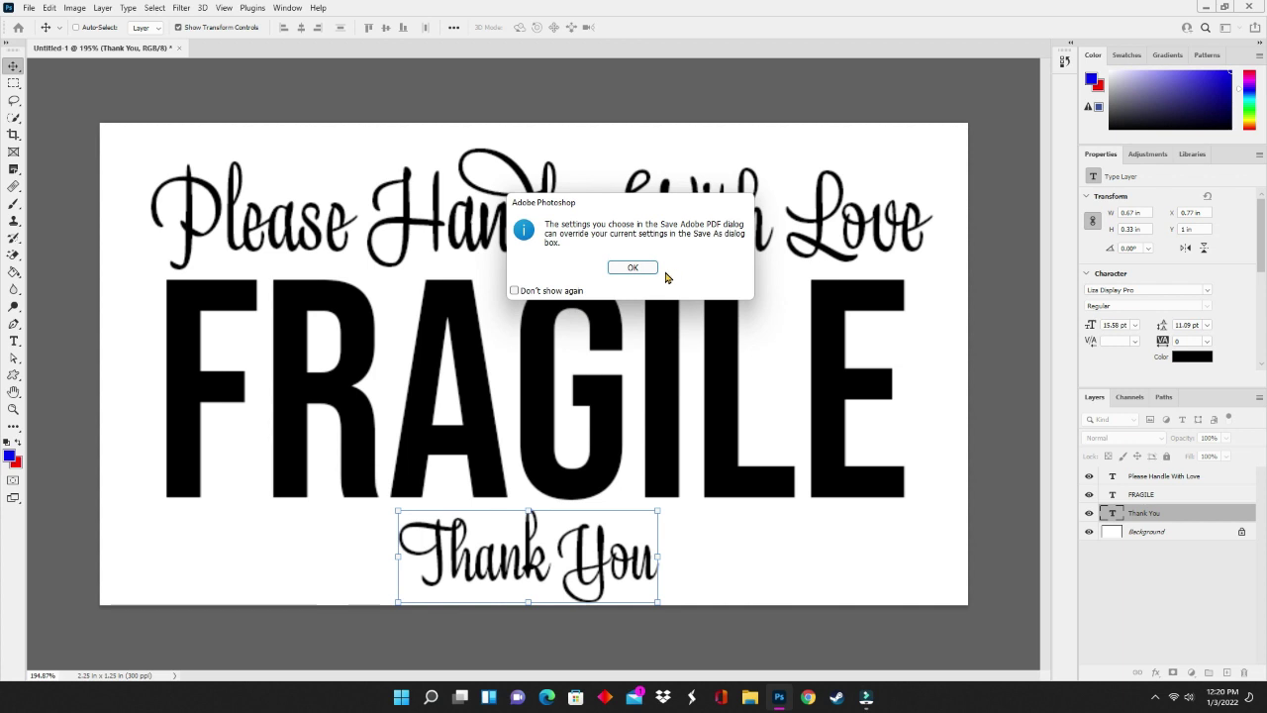
pyautogui.click(644, 271)
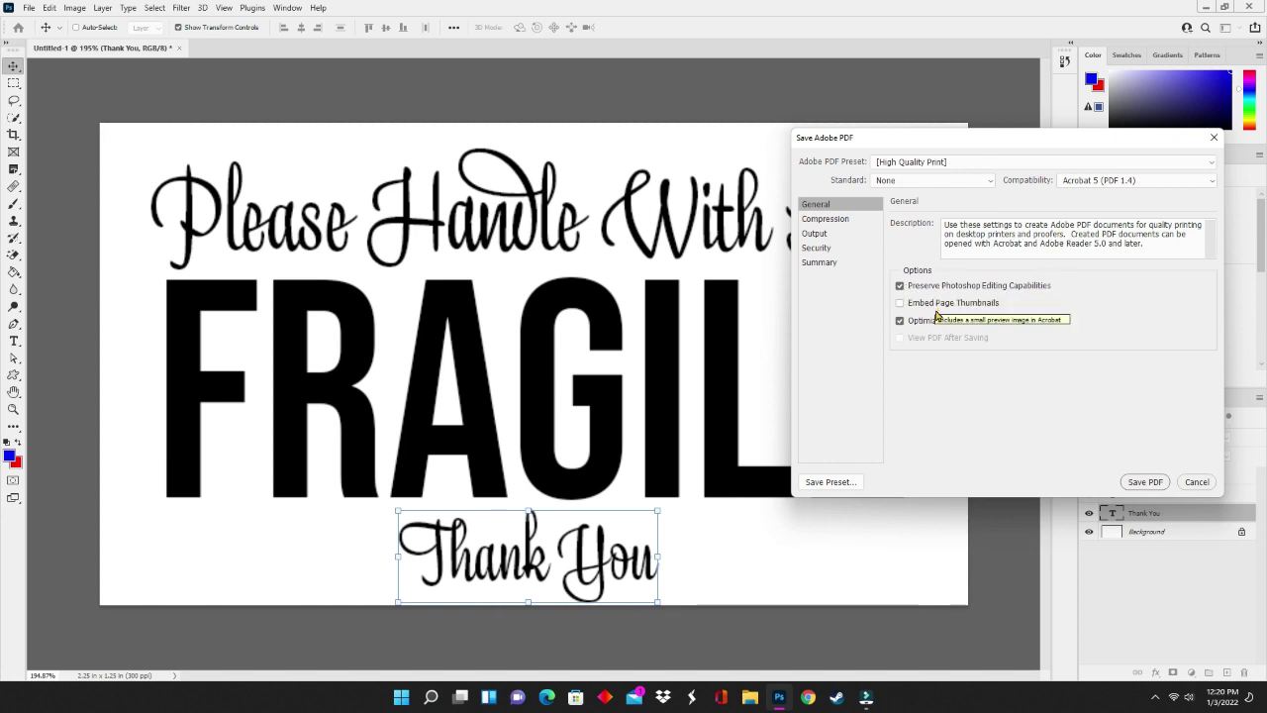
pyautogui.click(1141, 482)
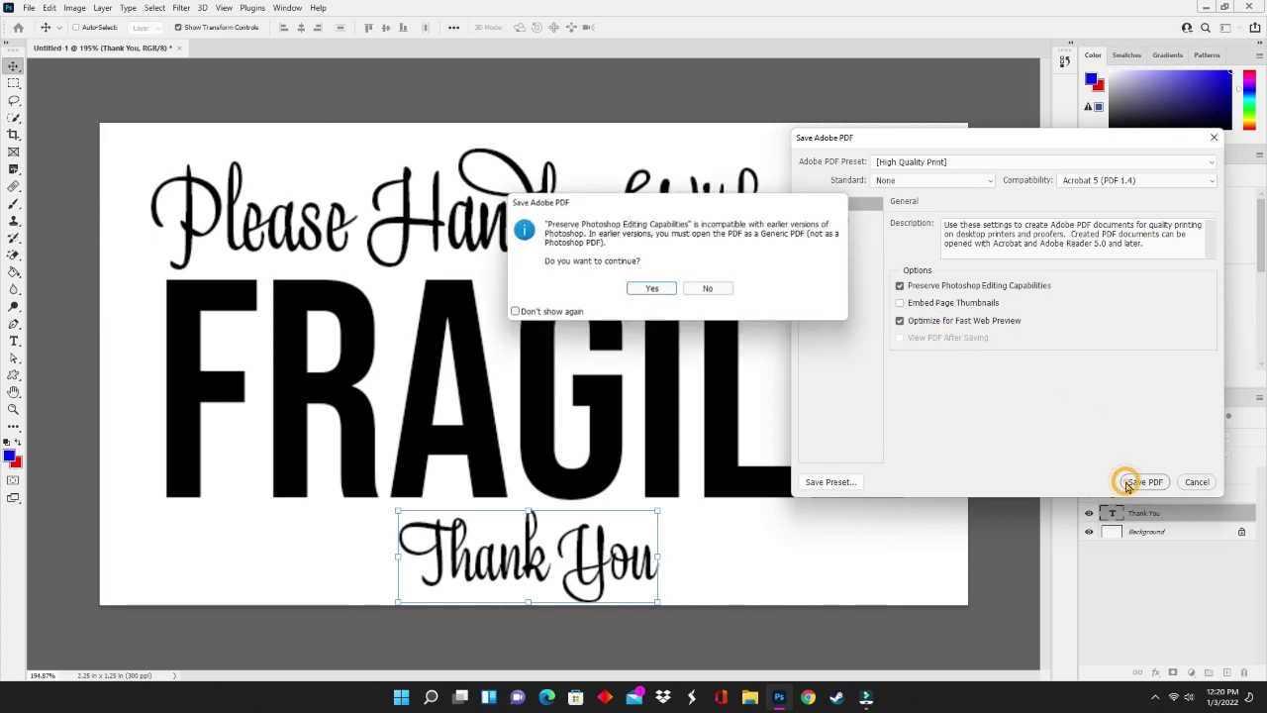
pyautogui.click(665, 294)
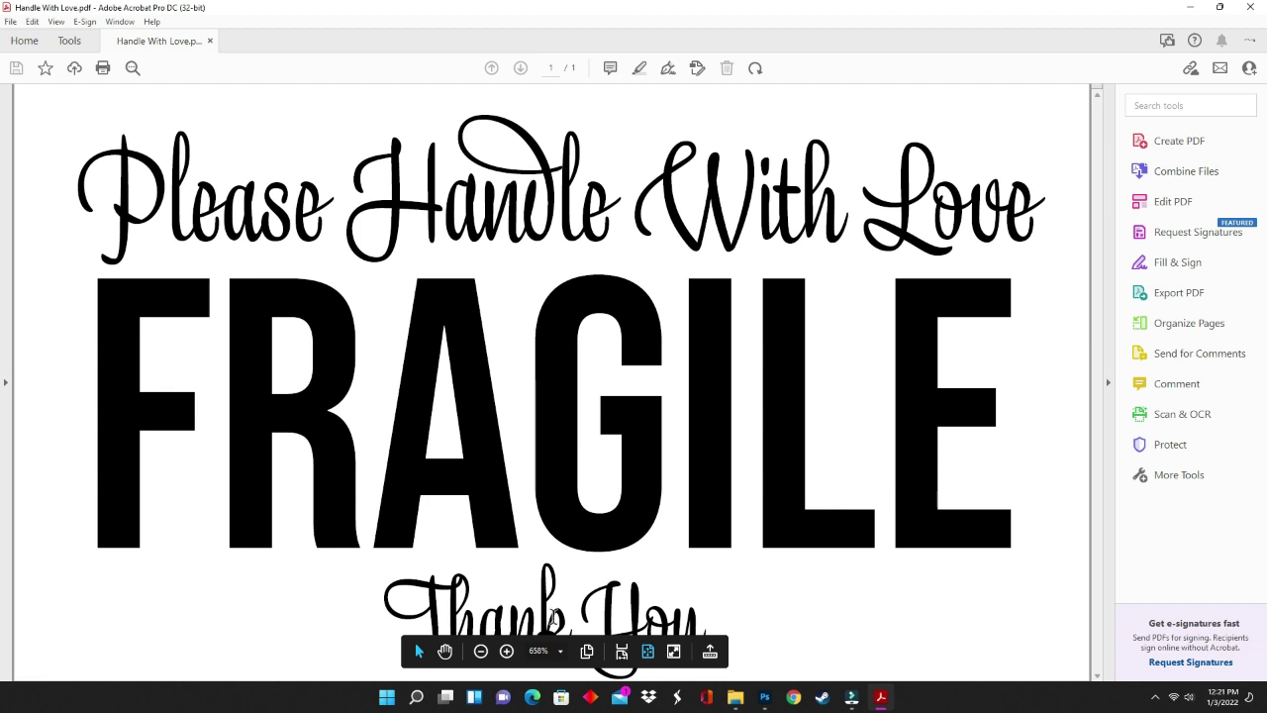
# - Zoom out on the label and bring up printing with the NL-N41 printer selected
pyautogui.click(480, 650)
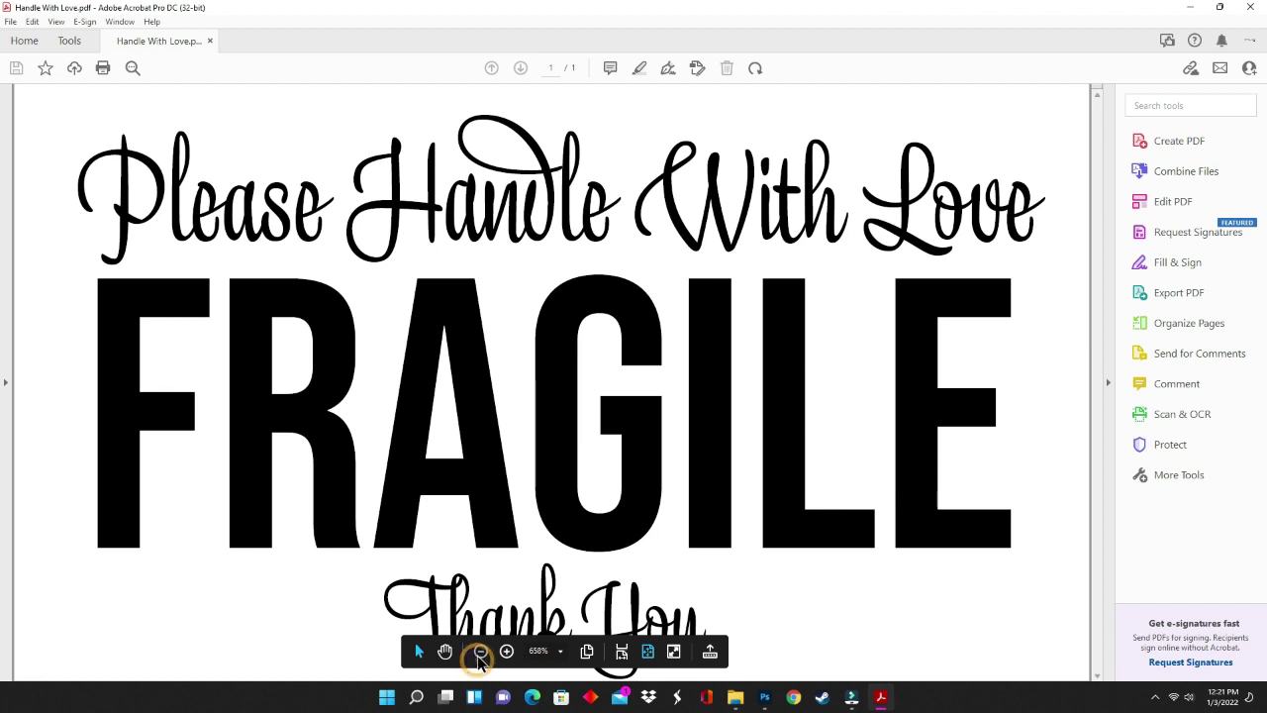
pyautogui.click(480, 651)
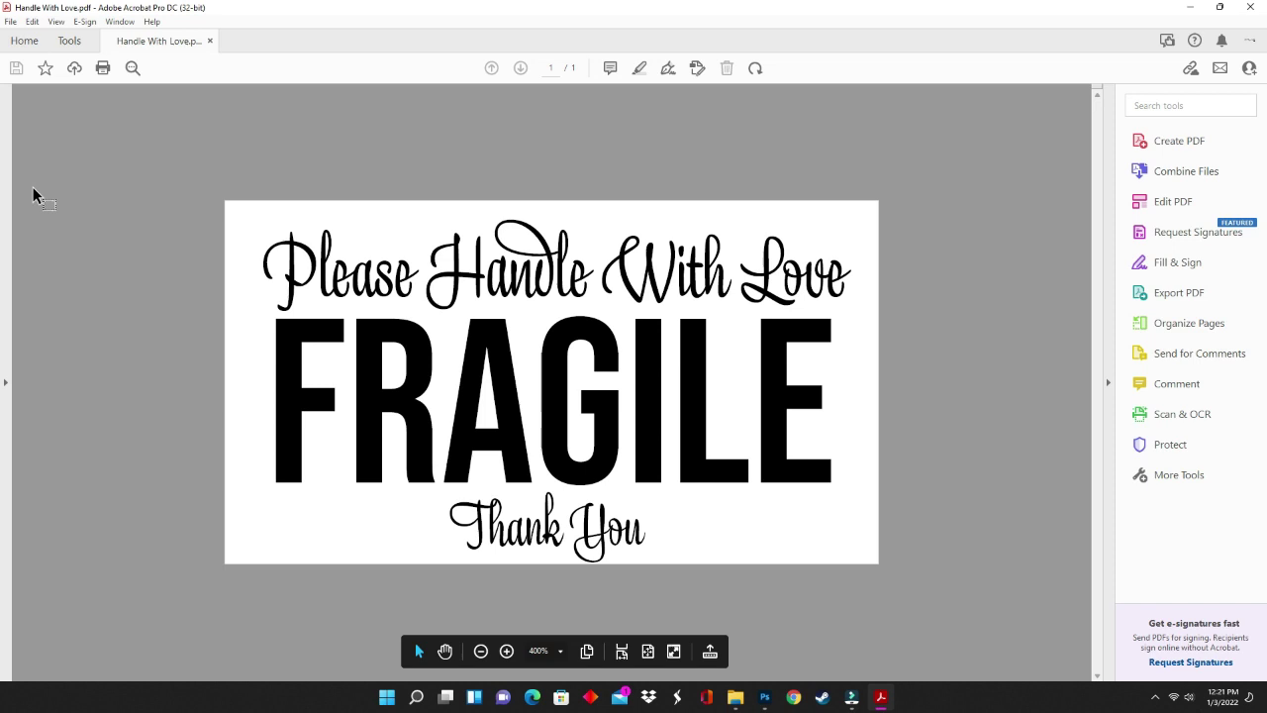
pyautogui.click(102, 68)
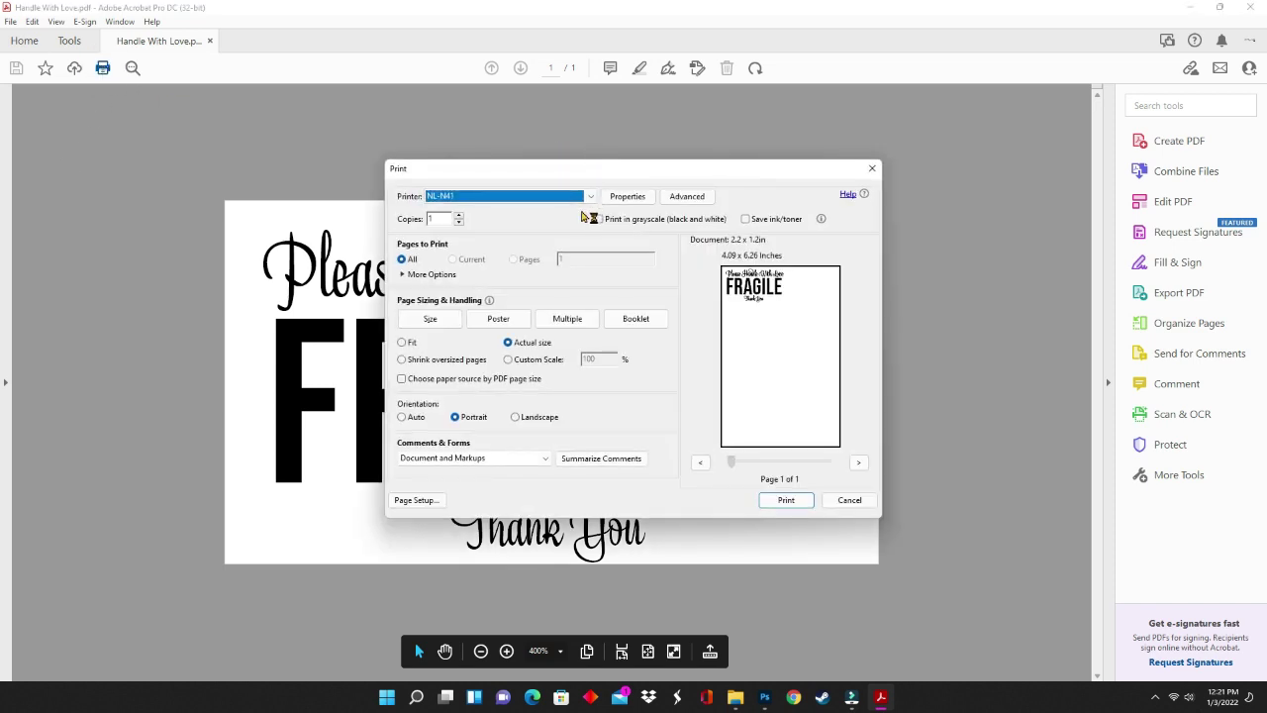
pyautogui.click(591, 200)
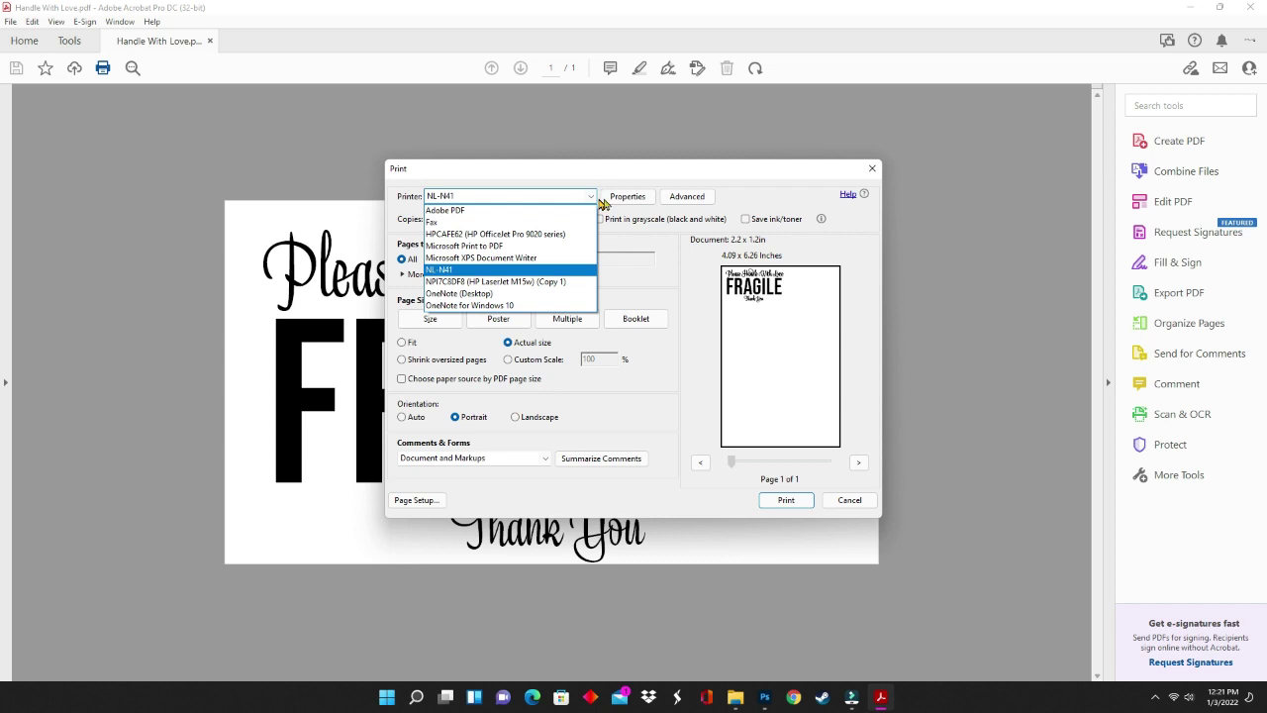
pyautogui.click(533, 272)
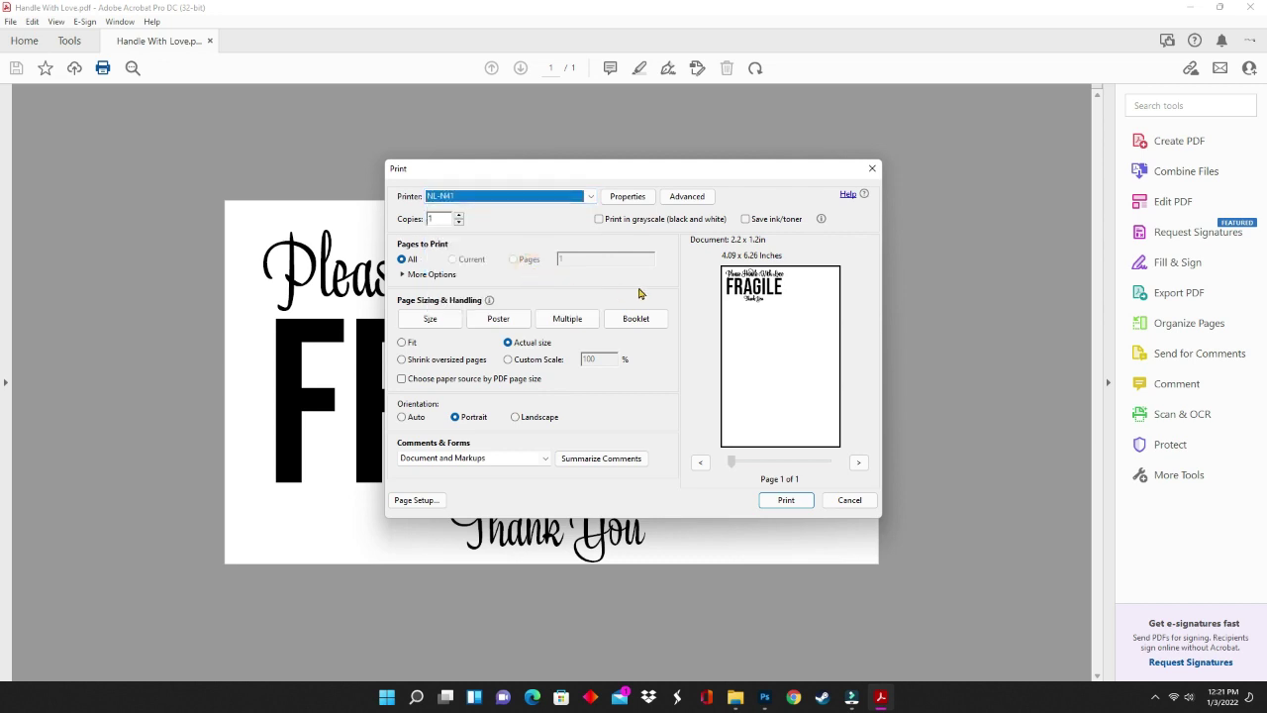
# - Set the NL-N41 printer paper to 2.25"x1.25" (57mm x 32mm) labels and copies to 10
pyautogui.click(635, 199)
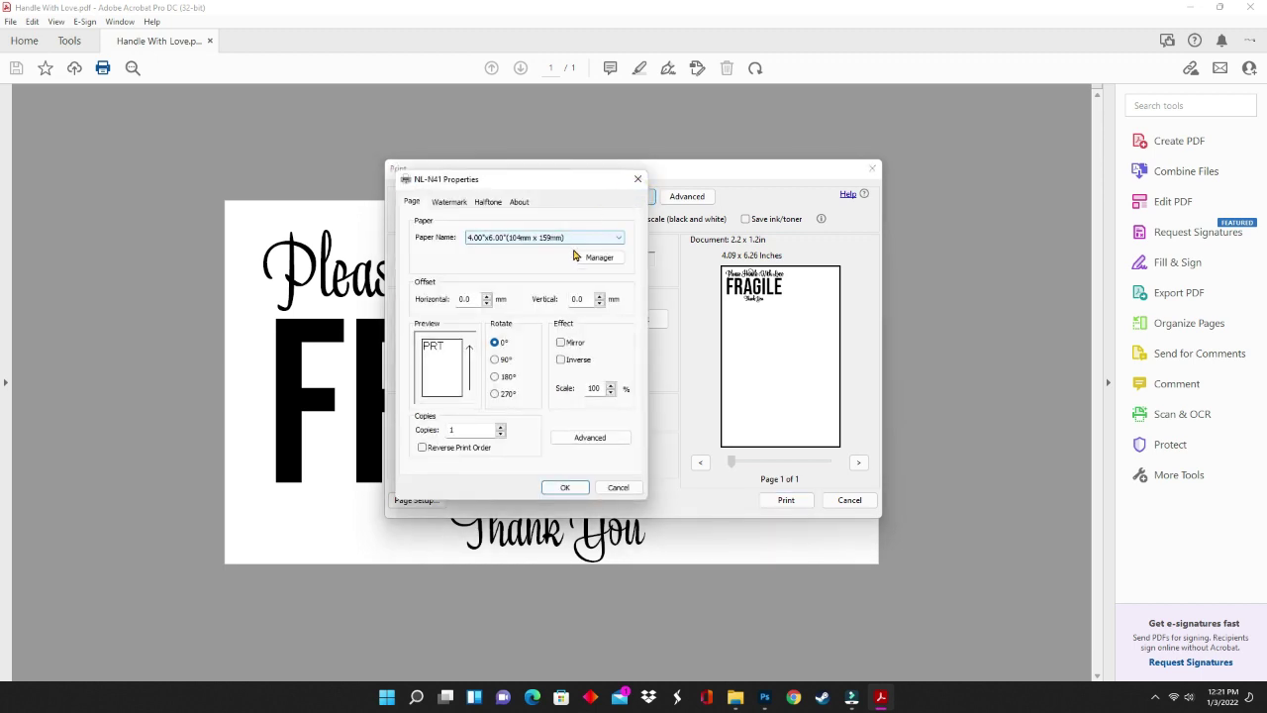
pyautogui.click(574, 239)
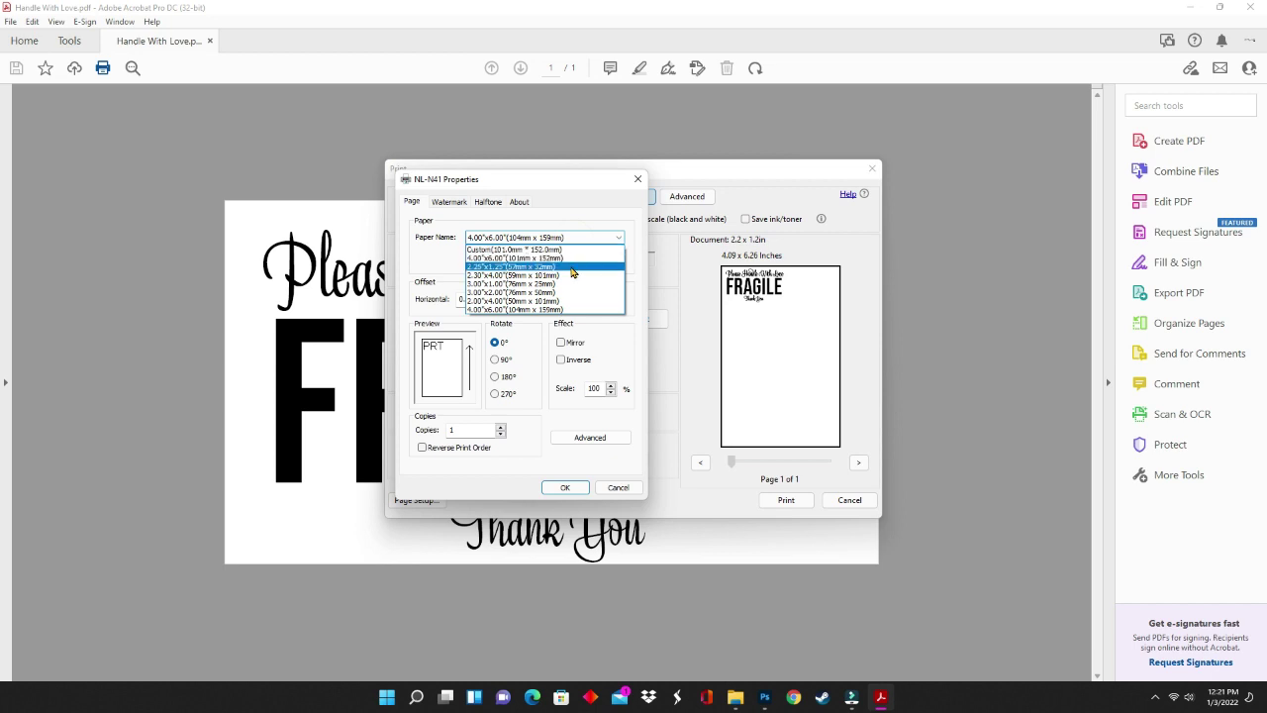
pyautogui.click(571, 268)
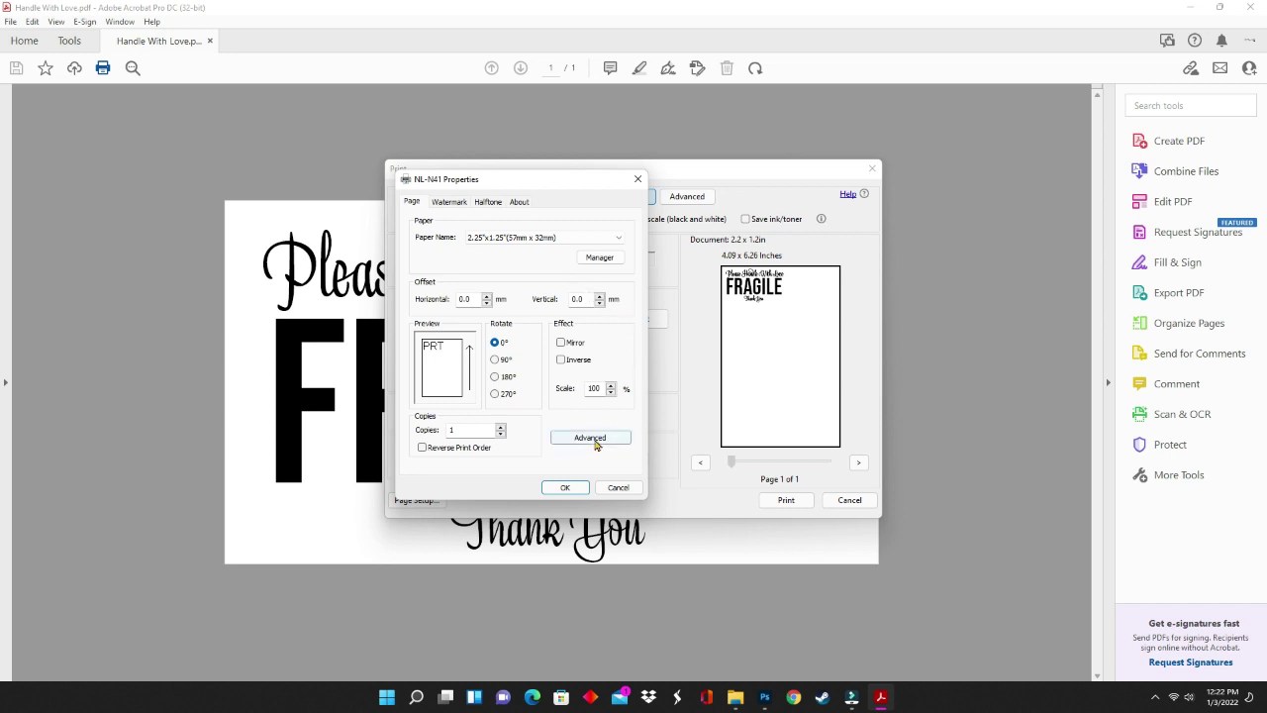
pyautogui.click(582, 491)
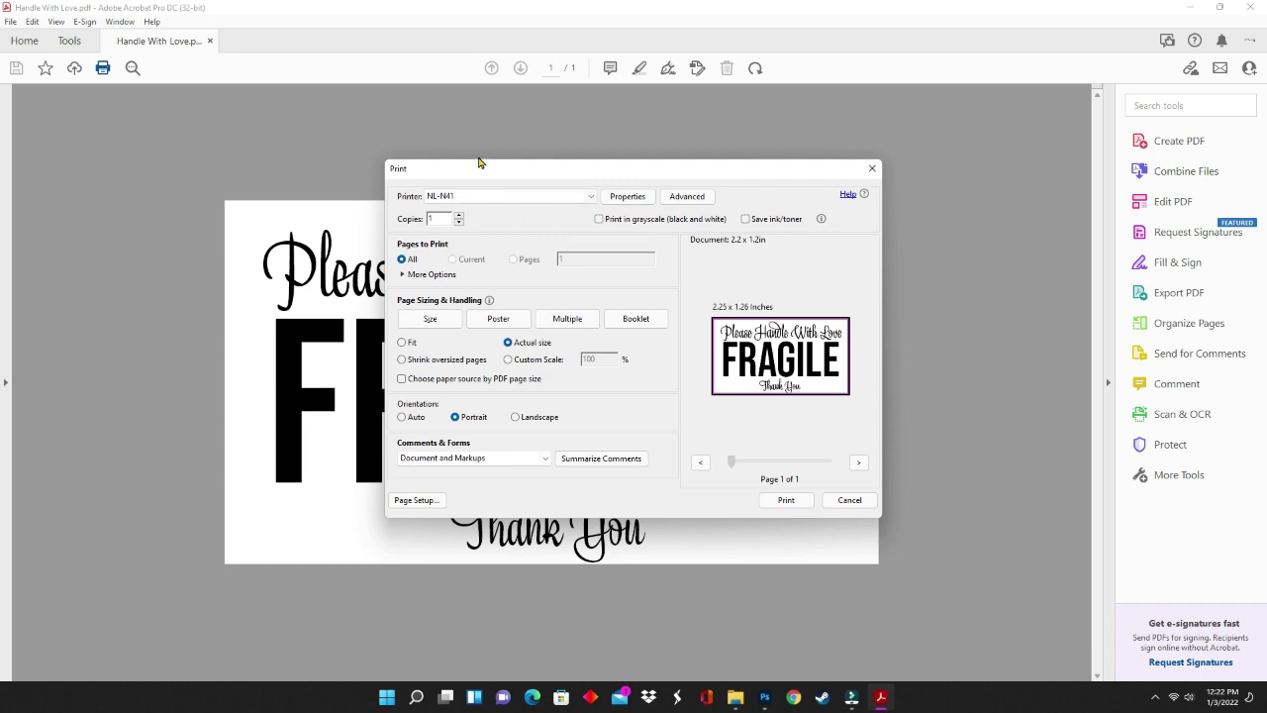
pyautogui.click(439, 218)
pyautogui.write('0')
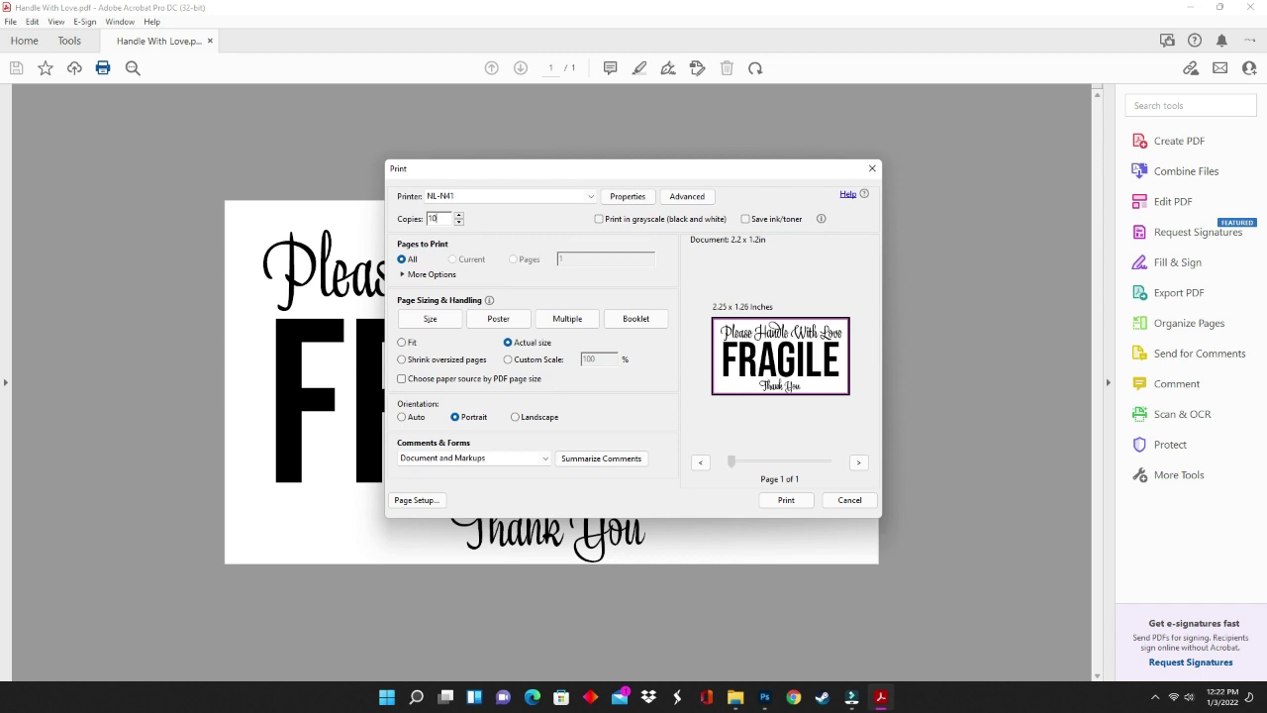